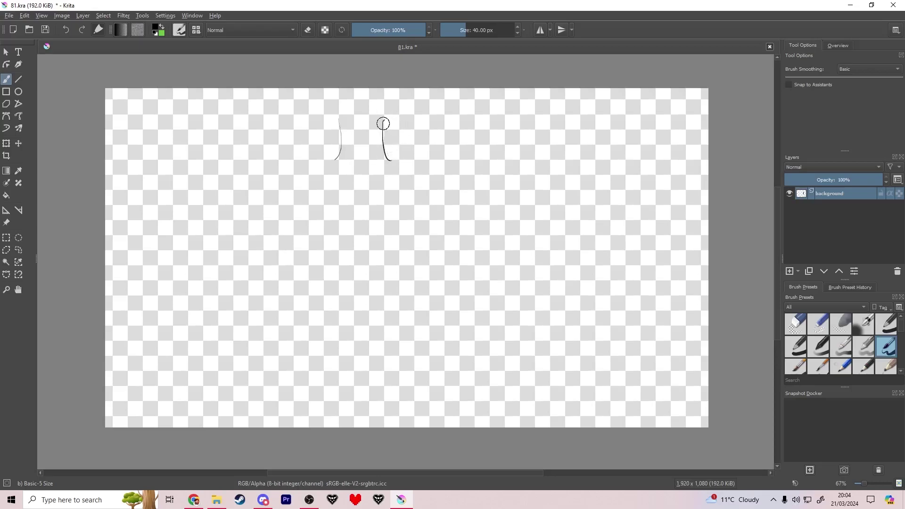
Step: Draw the right shoulder slope from the neck down into the upper arm and close off the arm stump toward the armpit
drag(384, 121, 434, 143)
key(ctrl+z)
drag(384, 122, 450, 155)
key(ctrl+z)
drag(494, 212, 447, 223)
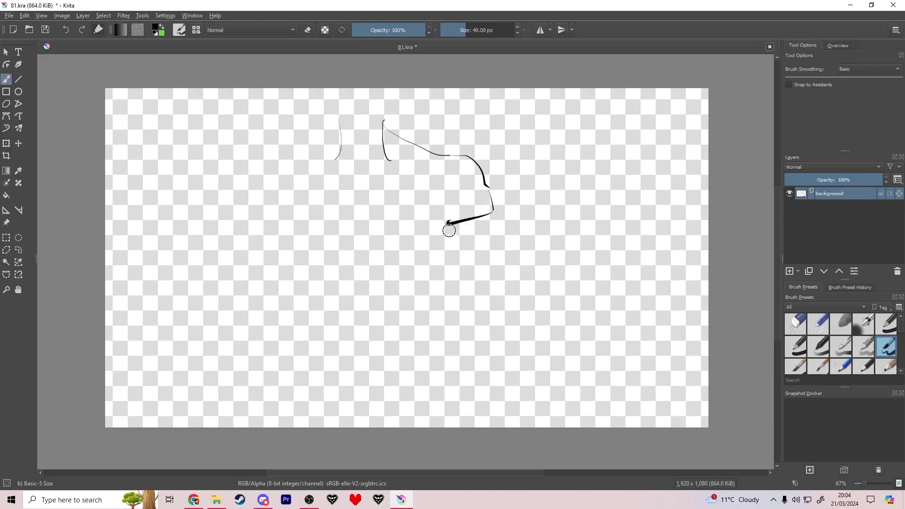
Step: Draw the torso's right side contour from the armpit down to the hip
drag(449, 225, 457, 272)
key(ctrl+z)
drag(451, 226, 459, 303)
key(ctrl+z)
drag(456, 237, 457, 263)
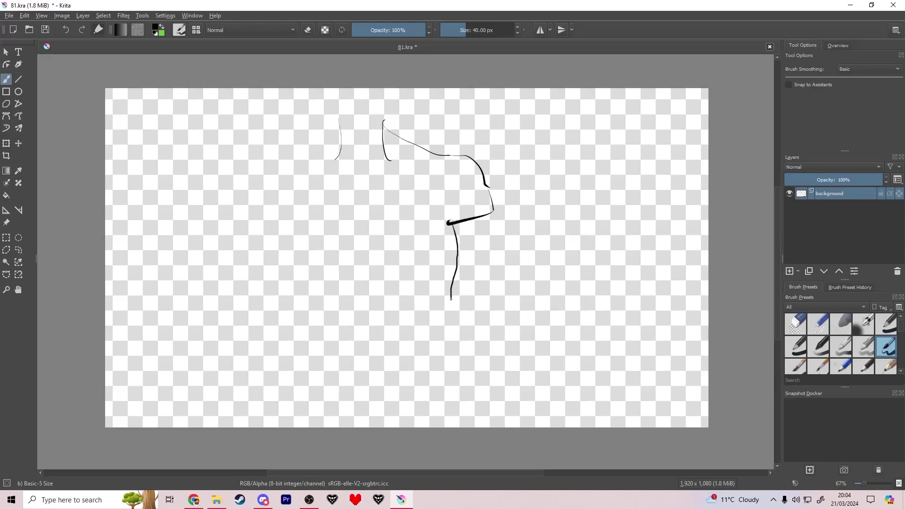
drag(437, 384, 439, 387)
Step: Draw the left shoulder slope from the neck and the left upper arm with its closed-off lower edge
mouse_move(340, 127)
mouse_down()
mouse_move(253, 189)
mouse_move(237, 221)
mouse_up()
key(ctrl+z)
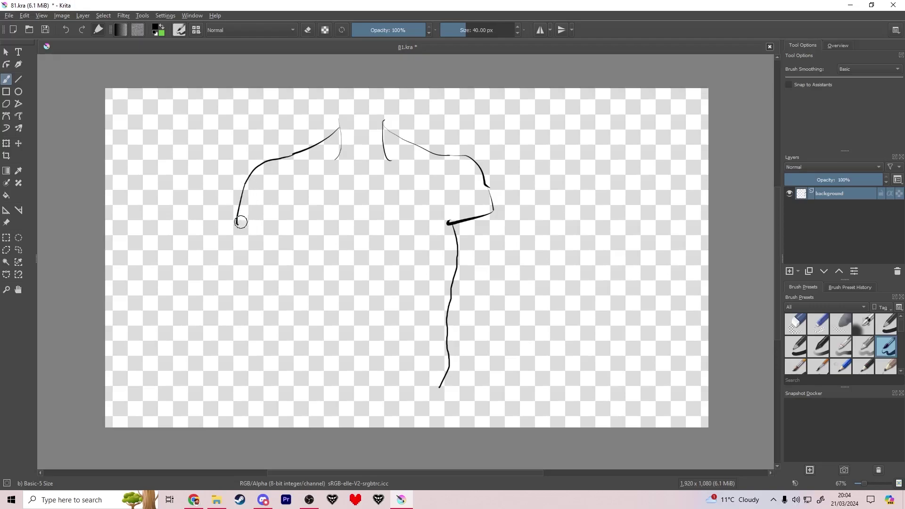
right_click(241, 221)
click(364, 212)
key(ctrl+z)
drag(237, 224, 300, 231)
Step: Draw the torso's left side contour from the armpit down toward the waist
key(e)
key(e)
drag(290, 274, 294, 338)
key(ctrl+z)
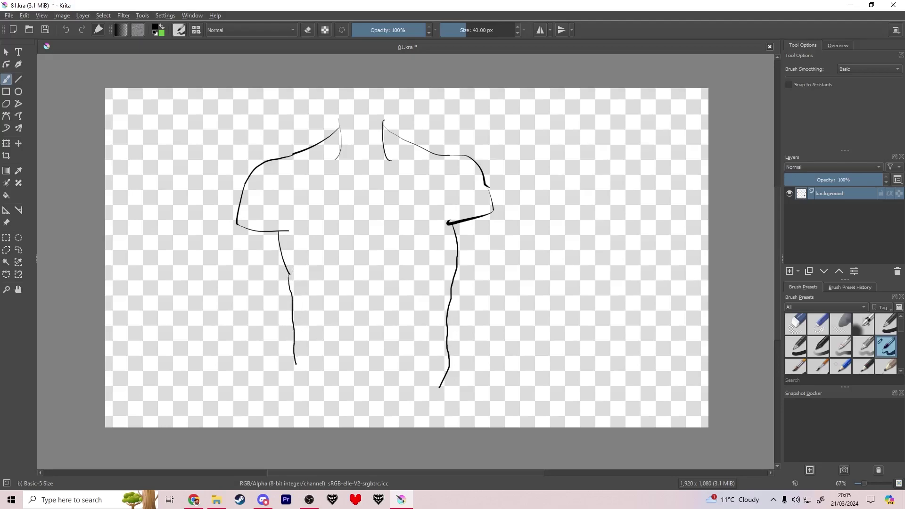
Step: Finish the hip lines and draw the lower abdominal contours on both sides with the navel between them
key(ctrl+z)
key(ctrl+z)
key(ctrl+z)
key(ctrl+z)
key(ctrl+z)
key(ctrl+z)
right_click(337, 346)
click(408, 245)
key(ctrl+z)
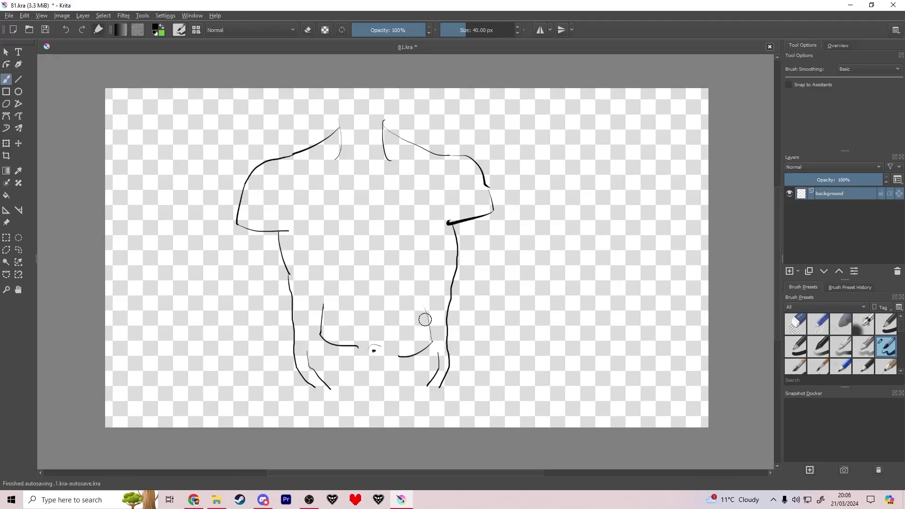
Step: Draw the curved rib lines and upper abdominal lines on both sides of the midriff
drag(305, 260, 352, 300)
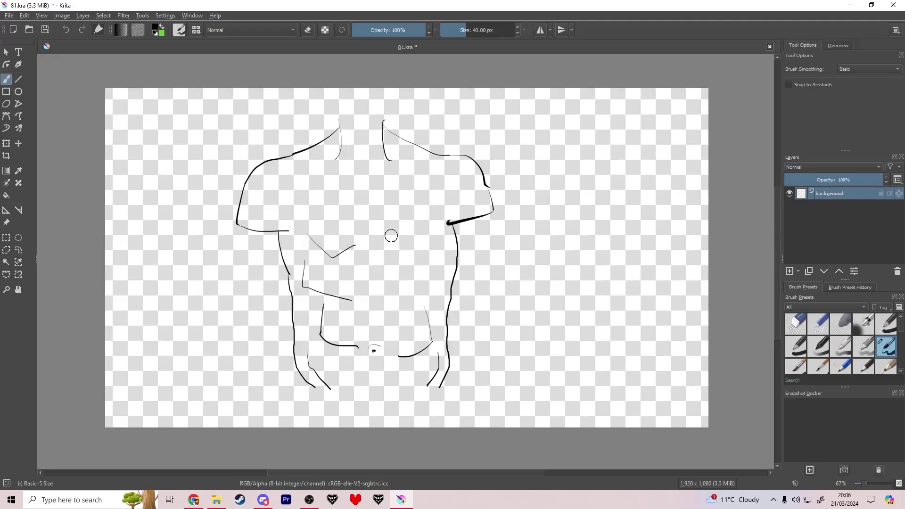
key(ctrl+z)
key(ctrl+z)
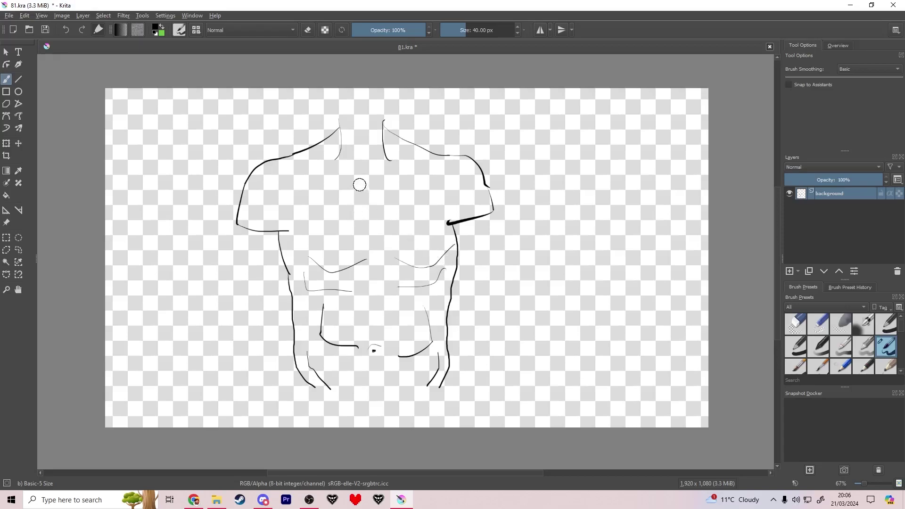
Step: Draw the lower and outer edges of both chest muscles above the ribs
drag(364, 231, 295, 248)
drag(364, 231, 439, 234)
drag(288, 251, 284, 195)
drag(438, 235, 432, 183)
Step: Scale the whole torso drawing down and move it to the upper-left area of the canvas
key(ctrl+t)
drag(496, 390, 335, 224)
drag(288, 175, 172, 173)
key(Return)
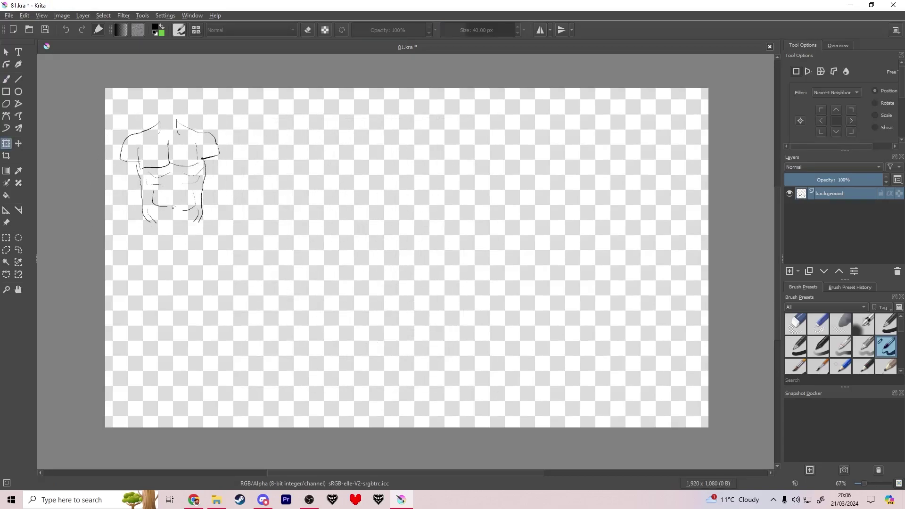
Step: Return to the freehand brush and add a new paint layer for a sketch beside the finished torso
scroll(139, 163, up, 5)
scroll(450, 265, down, 1)
scroll(239, 232, down, 3)
click(6, 79)
mouse_move(378, 259)
mouse_down()
mouse_move(307, 253)
mouse_move(261, 261)
mouse_up()
scroll(327, 229, up, 1)
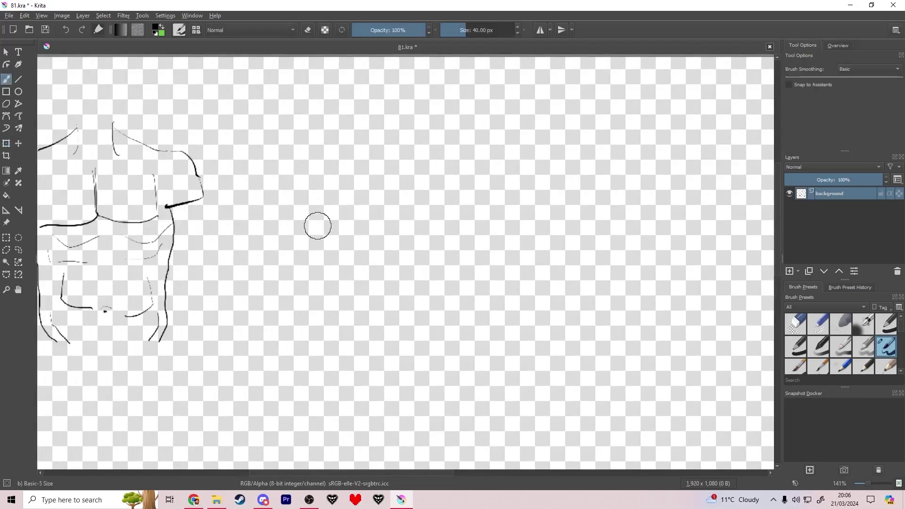
scroll(269, 239, down, 4)
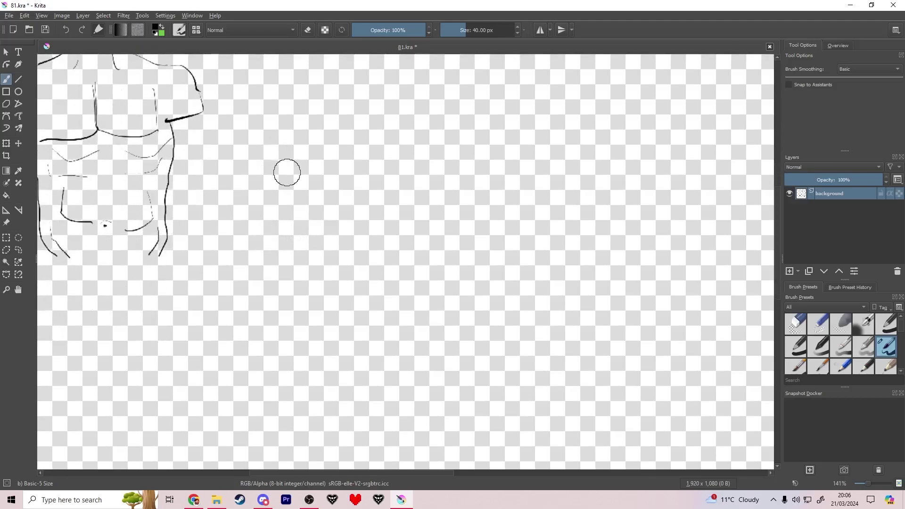
scroll(269, 238, down, 2)
mouse_move(349, 158)
mouse_down()
mouse_move(358, 137)
mouse_move(387, 242)
mouse_move(348, 279)
mouse_up()
click(790, 272)
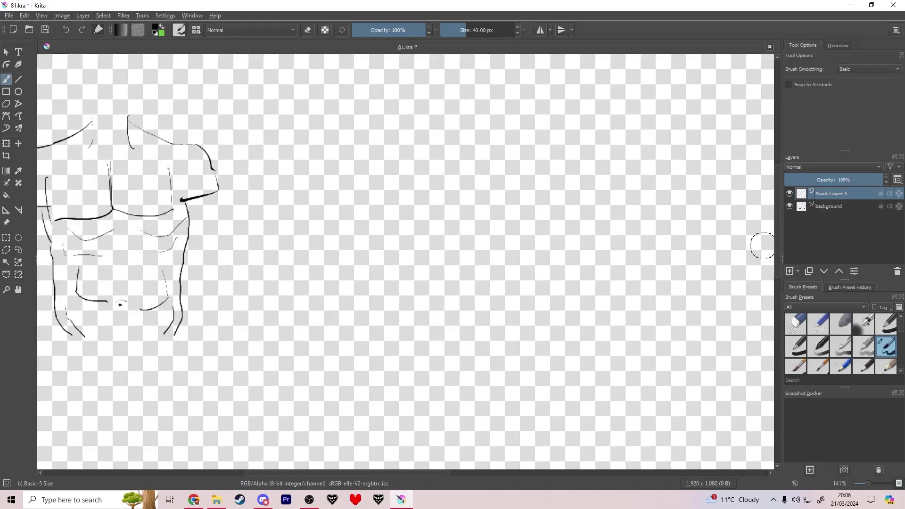
Step: Sketch a rib cage guide with a vertical centre line, an arch at its base and two curved sides
mouse_move(363, 105)
mouse_down()
mouse_move(369, 276)
mouse_move(409, 224)
mouse_up()
key(ctrl+z)
mouse_move(368, 236)
mouse_down()
mouse_move(405, 254)
mouse_move(330, 280)
mouse_move(291, 238)
mouse_move(304, 233)
mouse_move(282, 170)
mouse_up()
drag(273, 116, 363, 107)
key(ctrl+z)
drag(425, 288, 448, 174)
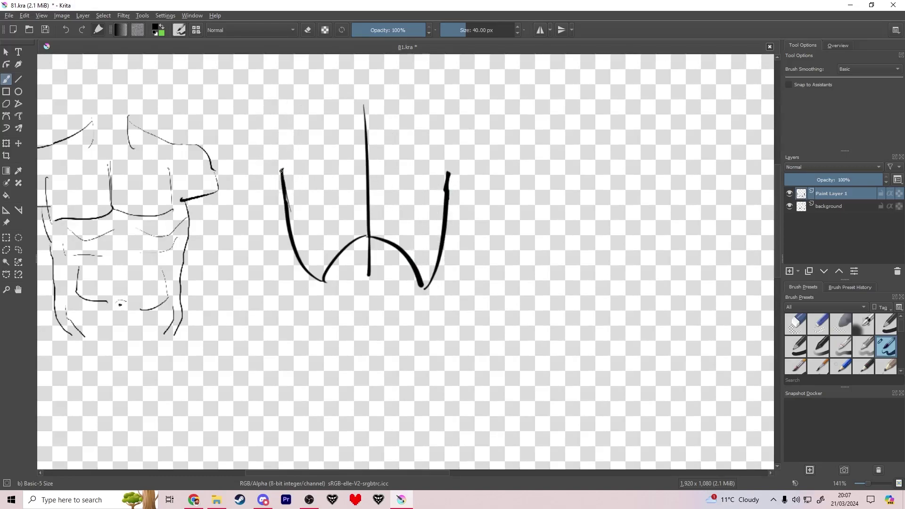
Step: Add the curved top and upper sides to the rib cage guide, extend its centre line and draw a base curve
mouse_move(288, 140)
mouse_down()
mouse_move(300, 96)
mouse_move(373, 87)
mouse_move(464, 112)
mouse_move(453, 177)
mouse_up()
drag(369, 271, 368, 301)
drag(313, 301, 430, 299)
key(ctrl+z)
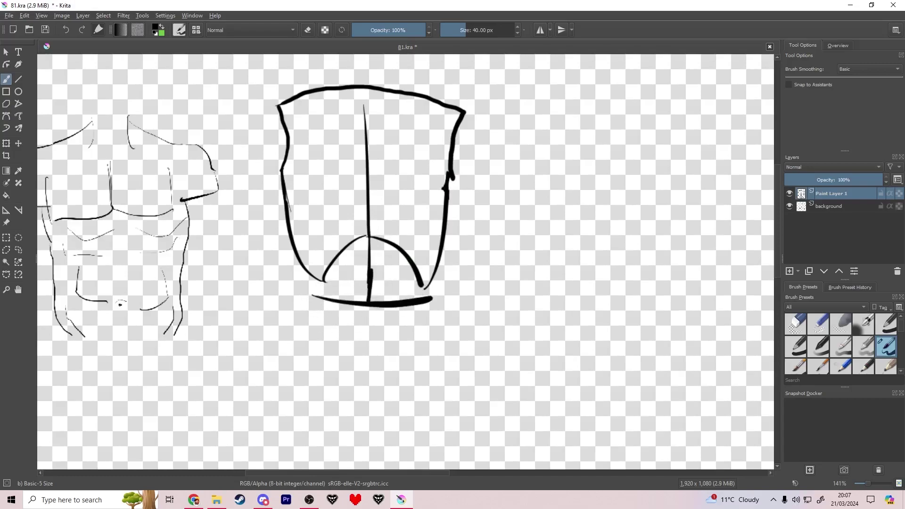
Step: Lower the opacity of Paint Layer 1 and move the background layer above it
click(842, 180)
drag(831, 206, 831, 189)
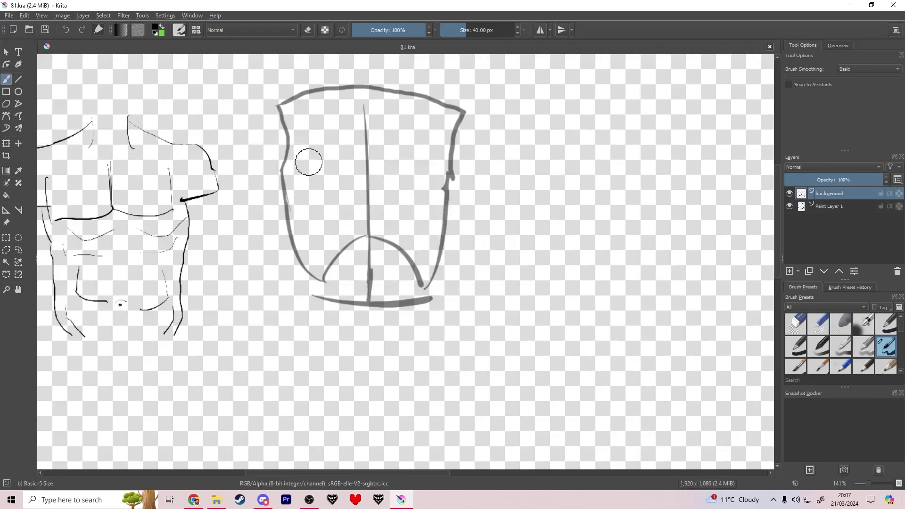
Step: Draw the neck sides and sloping shoulder lines over the top of the faded guide
drag(243, 131, 274, 115)
key(ctrl+z)
drag(337, 67, 267, 112)
mouse_move(400, 67)
mouse_down()
mouse_move(446, 107)
mouse_move(471, 111)
mouse_move(406, 114)
mouse_up()
key(ctrl+z)
drag(336, 57, 331, 113)
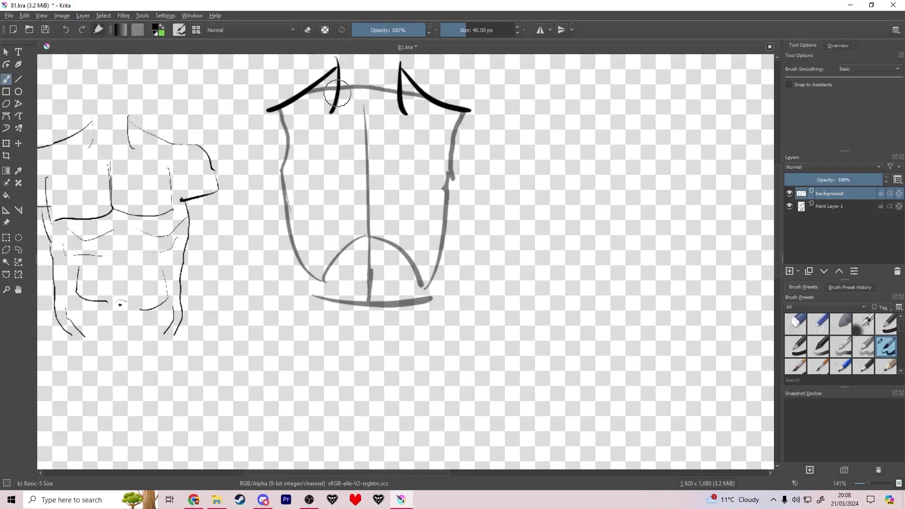
Step: Draw the V-shaped notch at the base of the neck with a short line on each side
key(ctrl+z)
mouse_move(356, 94)
mouse_down()
mouse_move(382, 117)
mouse_move(364, 116)
mouse_move(384, 88)
mouse_move(344, 131)
mouse_up()
key(ctrl+z)
key(ctrl+z)
drag(393, 105, 392, 135)
key(ctrl+z)
drag(349, 108, 350, 133)
drag(390, 112, 391, 125)
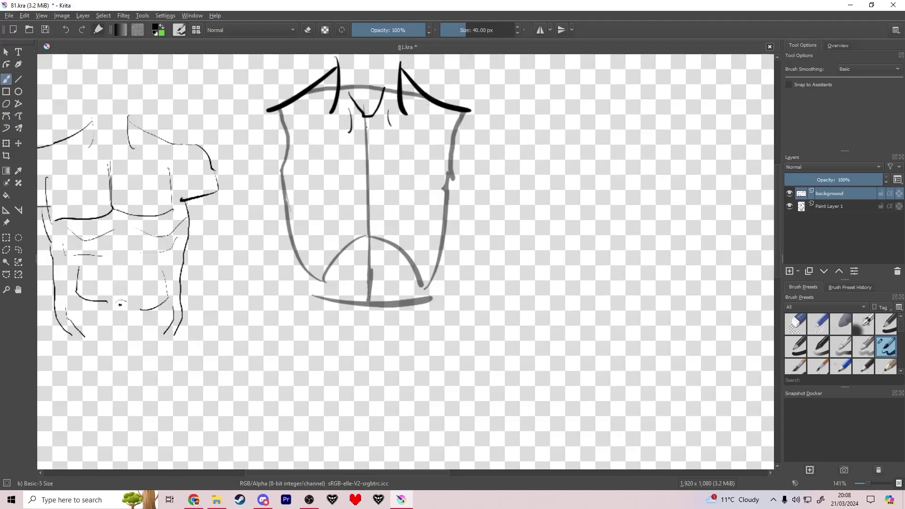
Step: Draw the lower and outer edges of both chest muscles, meeting at the guide's centre line
drag(371, 168, 438, 174)
drag(452, 117, 439, 173)
drag(369, 169, 305, 177)
key(ctrl+z)
drag(368, 168, 312, 174)
key(ctrl+z)
key(ctrl+z)
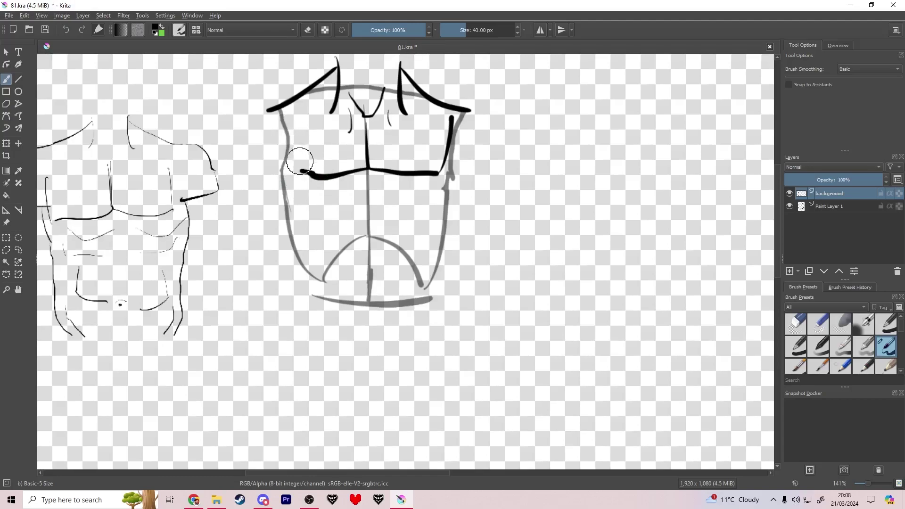
drag(302, 175, 293, 133)
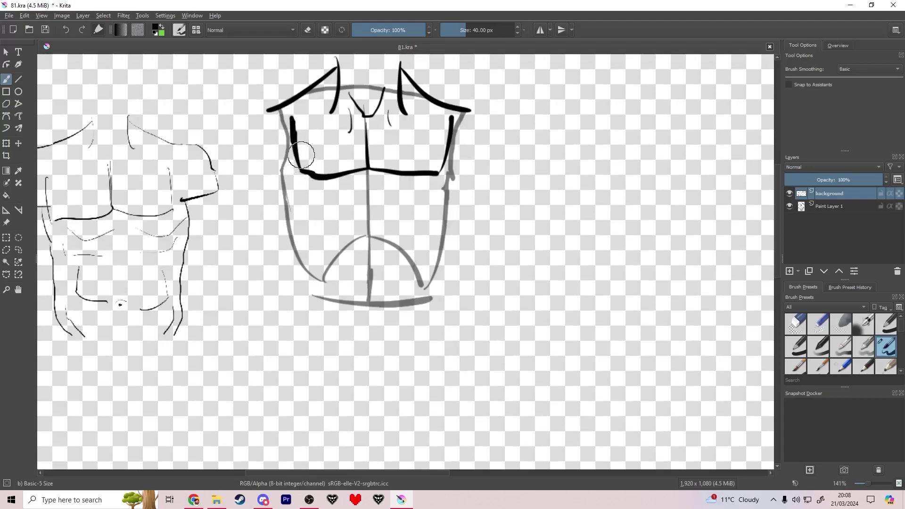
Step: Round off both shoulders and draw the left outline from the shoulder through the armpit to the waist
drag(267, 113, 242, 137)
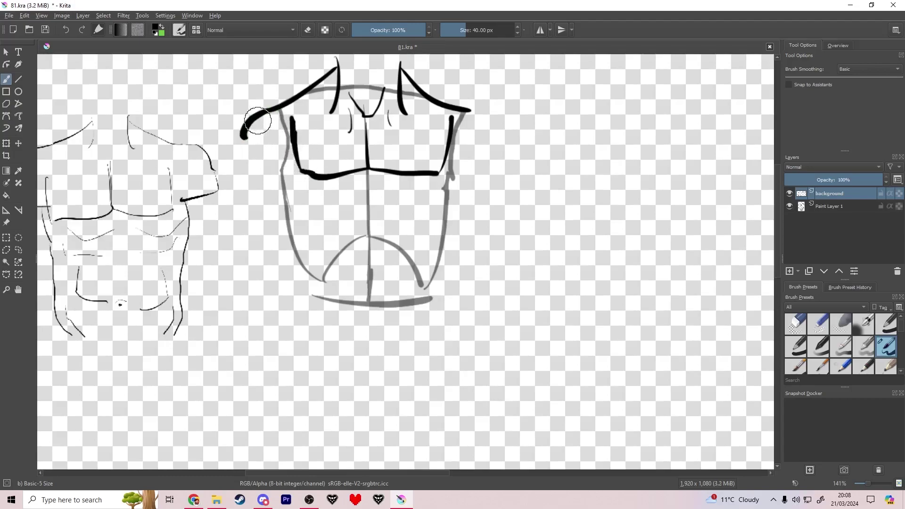
drag(464, 110, 500, 132)
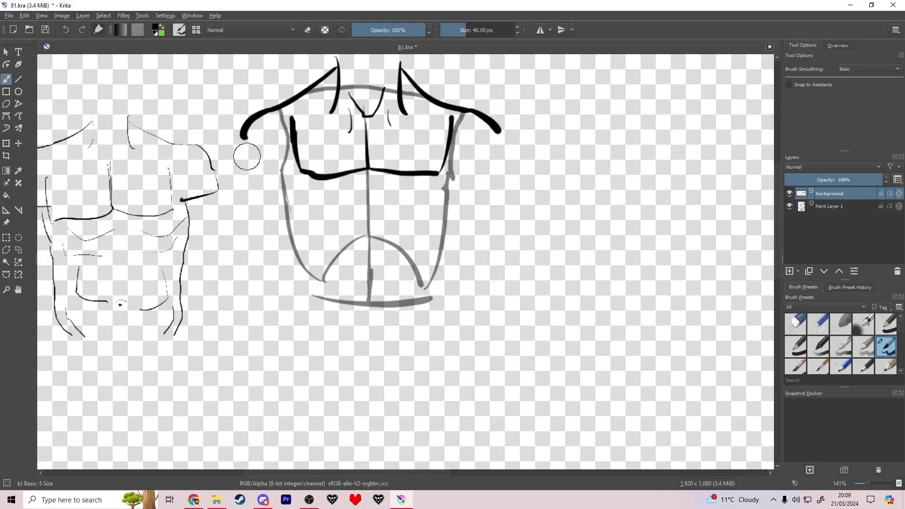
mouse_move(242, 138)
mouse_down()
mouse_move(294, 178)
mouse_move(286, 181)
mouse_move(289, 230)
mouse_move(314, 294)
mouse_up()
key(ctrl+z)
key(ctrl+z)
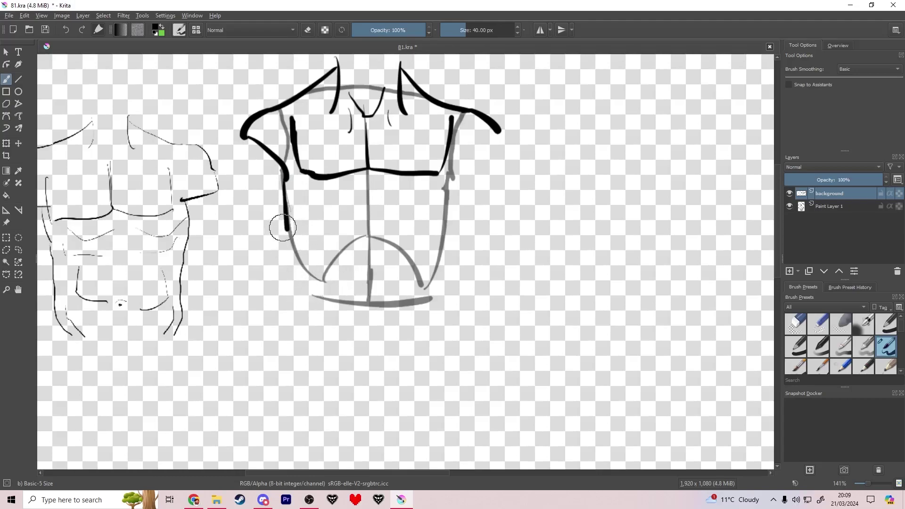
drag(288, 230, 315, 302)
Step: Draw the right outline from the waist up to the armpit and join it to the right shoulder
drag(429, 306, 454, 195)
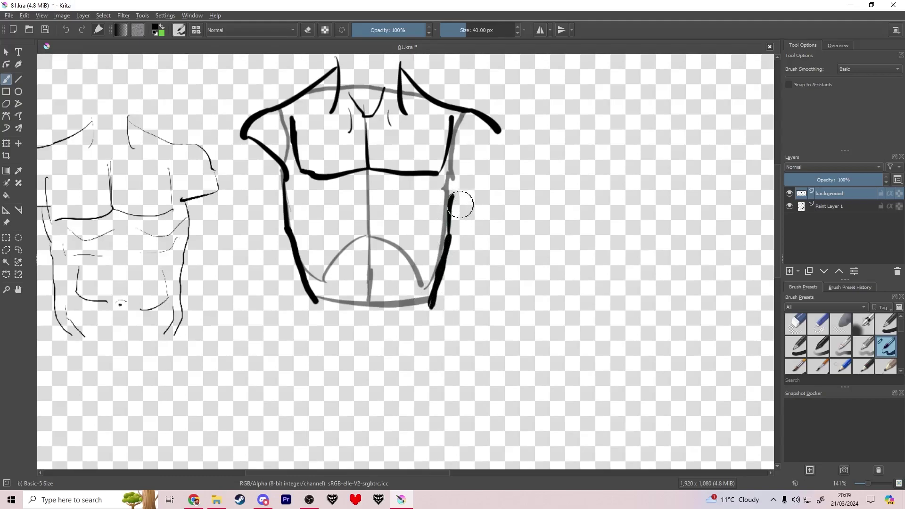
drag(498, 131, 474, 188)
key(ctrl+z)
drag(498, 131, 466, 176)
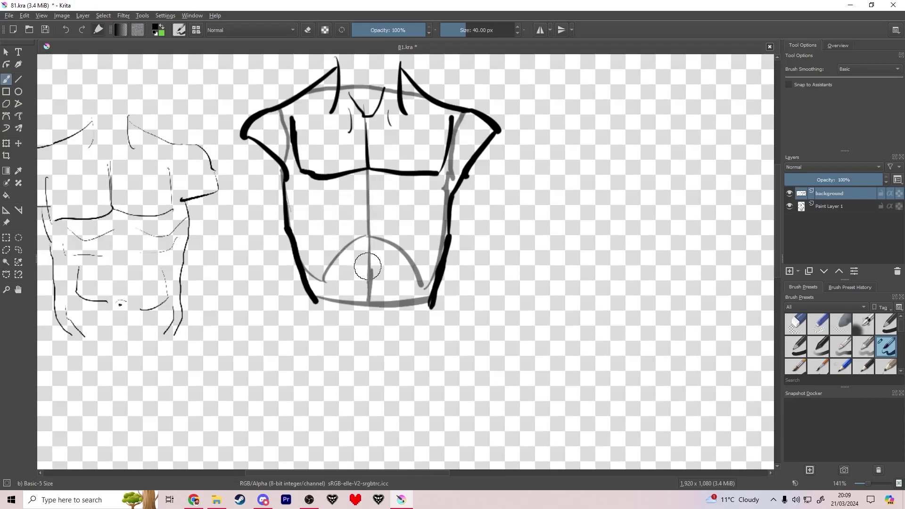
Step: Draw the abdominal muscle corner lines in pairs down the belly, with the navel at the centre
drag(329, 282, 337, 298)
drag(407, 284, 399, 298)
mouse_move(323, 260)
mouse_down()
mouse_move(351, 264)
mouse_move(414, 246)
mouse_up()
mouse_move(310, 211)
mouse_down()
mouse_move(311, 223)
mouse_move(341, 226)
mouse_up()
drag(407, 228, 430, 215)
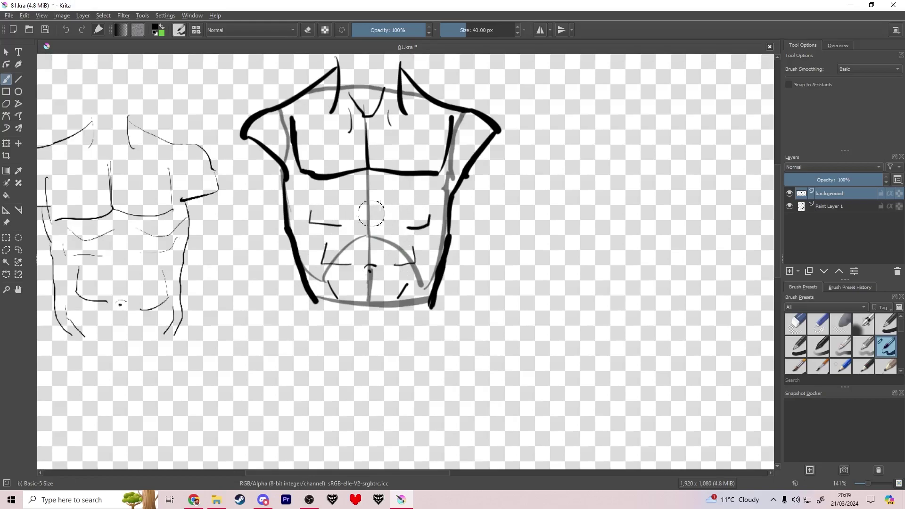
drag(290, 207, 356, 193)
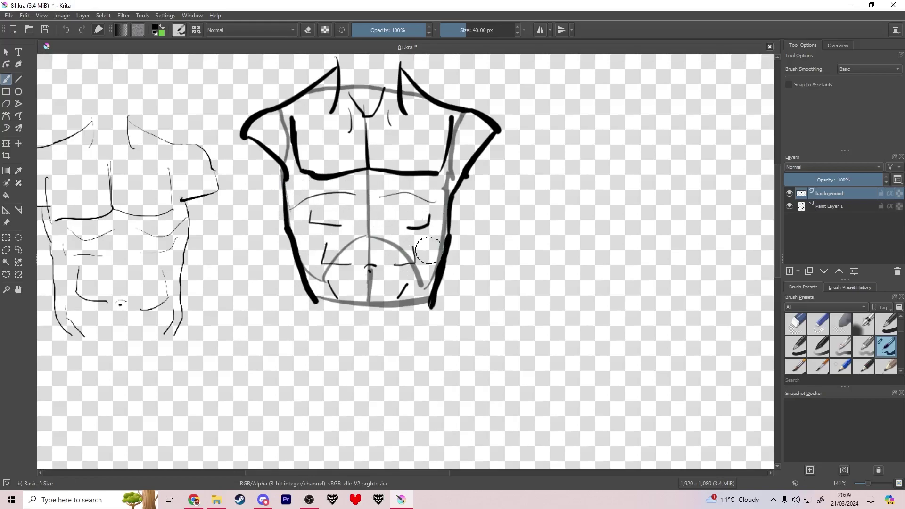
key(ctrl+z)
drag(288, 209, 425, 201)
key(ctrl+z)
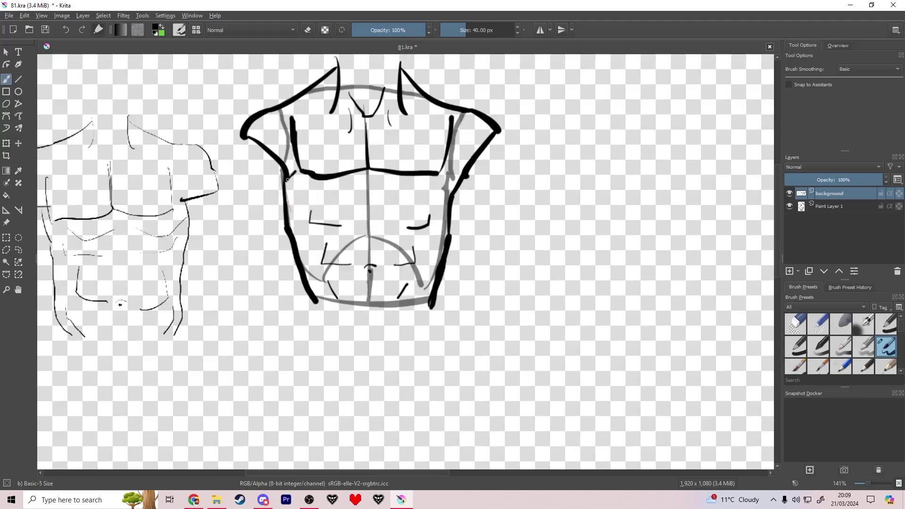
Step: Erase the outer edges of both chest muscles and redraw them with the brush
key(e)
drag(292, 121, 294, 148)
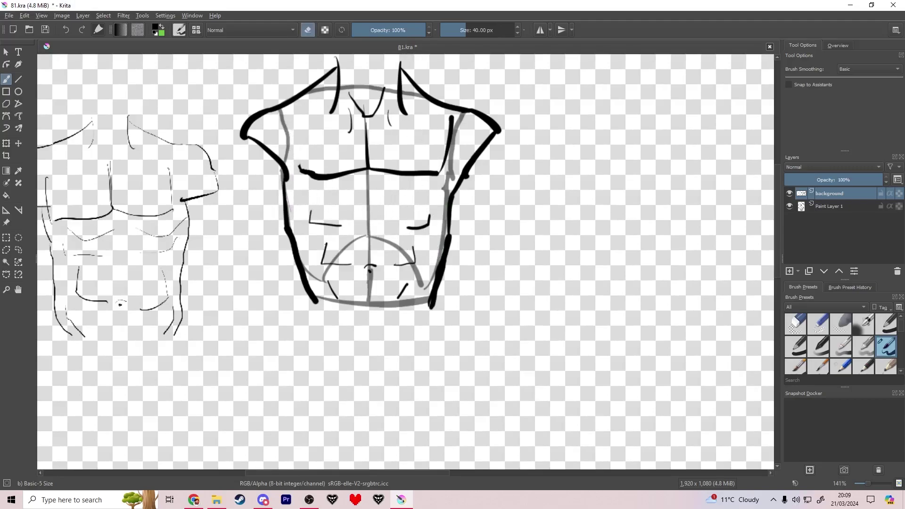
key(e)
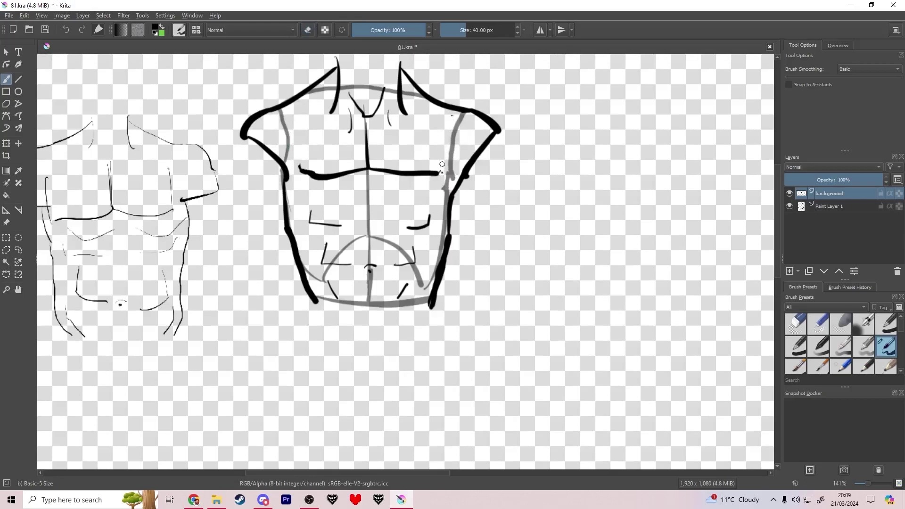
drag(453, 119, 442, 174)
mouse_move(287, 123)
mouse_down()
mouse_move(294, 171)
mouse_move(312, 177)
mouse_up()
key(ctrl+z)
key(ctrl+z)
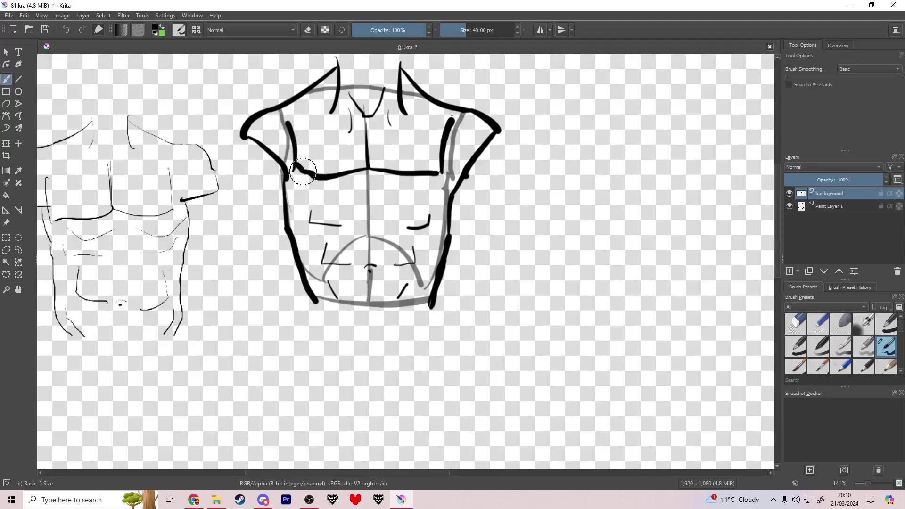
Step: Move the faded rib cage guide to the empty area right of the second torso
key(ctrl+t)
drag(354, 212, 620, 210)
key(Return)
scroll(488, 276, down, 1)
scroll(521, 228, up, 1)
scroll(522, 230, down, 2)
scroll(532, 233, up, 2)
Step: On the background layer, draw jagged serratus muscle lines along both sides of the rib cage below the chest
click(830, 194)
drag(356, 235, 423, 239)
scroll(423, 238, up, 2)
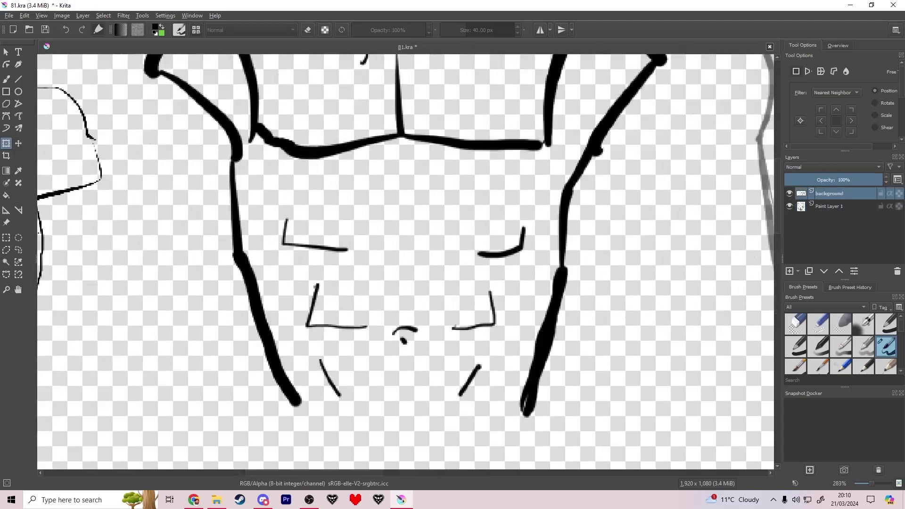
key(b)
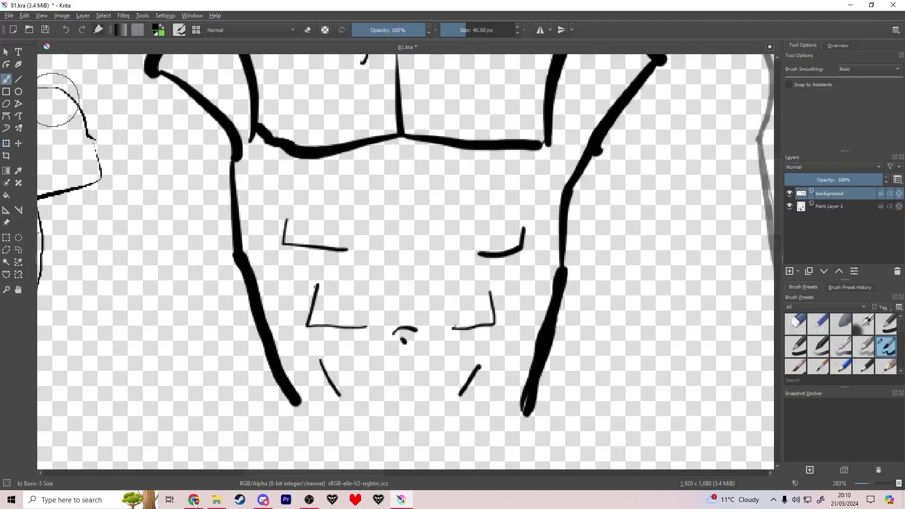
mouse_move(246, 178)
mouse_down()
mouse_move(263, 188)
mouse_move(263, 206)
mouse_up()
mouse_move(251, 214)
mouse_down()
mouse_move(265, 226)
mouse_move(237, 194)
mouse_move(242, 249)
mouse_up()
key(ctrl+z)
drag(539, 189, 548, 185)
mouse_move(538, 199)
mouse_down()
mouse_move(553, 175)
mouse_move(405, 199)
mouse_up()
Step: Draw a short centre line below the chest and a curved upper abdominal line on each side of it
scroll(571, 180, down, 7)
scroll(552, 182, up, 4)
scroll(404, 199, up, 3)
scroll(378, 208, up, 2)
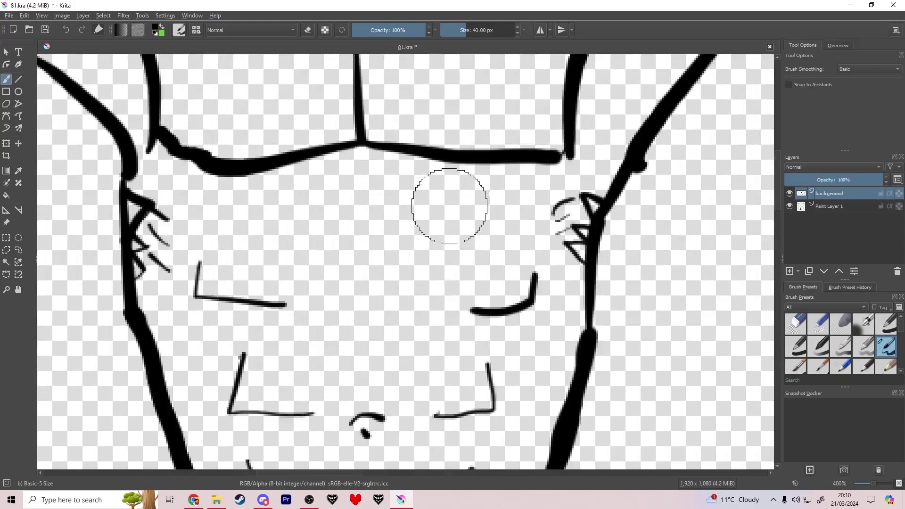
drag(362, 175, 363, 260)
drag(405, 227, 483, 206)
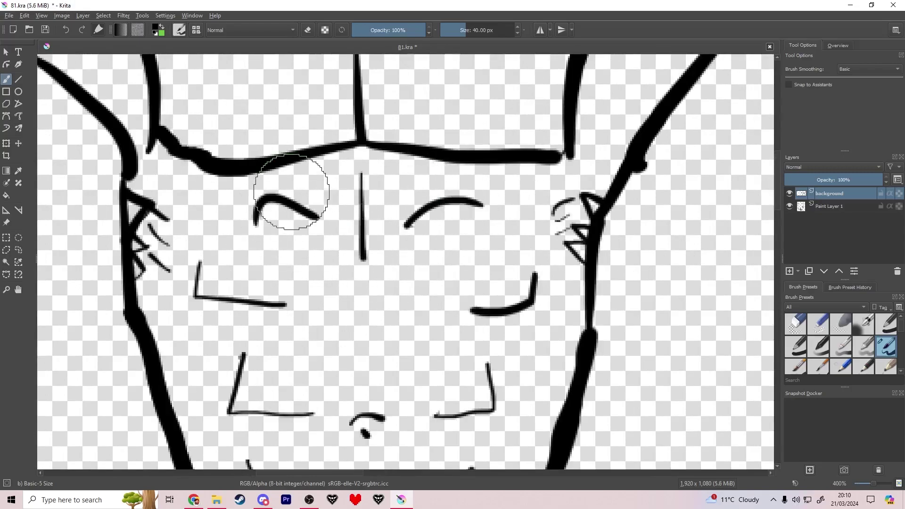
mouse_move(330, 214)
mouse_down()
mouse_move(258, 210)
mouse_move(273, 213)
mouse_up()
Step: Add another paint layer above the background for a third torso in the empty area beside the guide
scroll(224, 195, down, 4)
drag(575, 247, 253, 219)
scroll(253, 218, up, 1)
drag(367, 198, 382, 241)
click(790, 271)
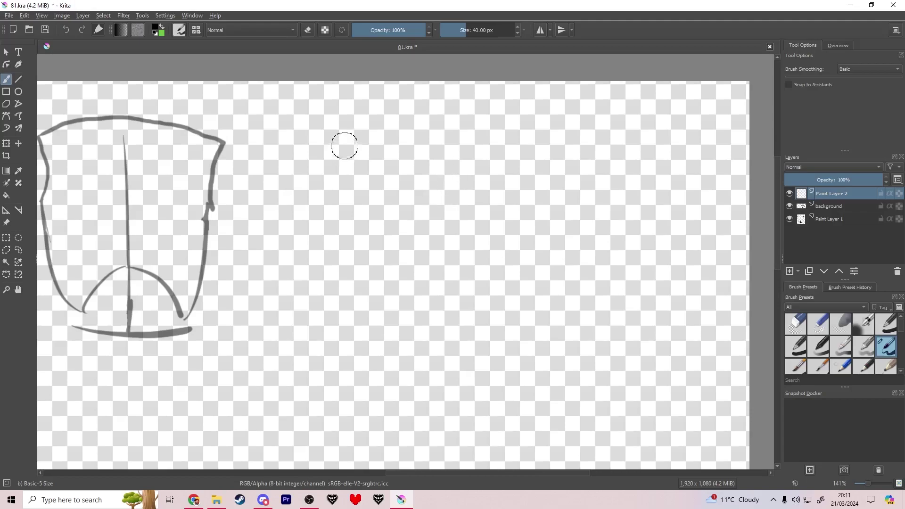
Step: Draw the short neck lines and the right shoulder slope of the third torso
key(ctrl+z)
drag(428, 134, 425, 151)
drag(324, 151, 374, 137)
key(ctrl+z)
drag(313, 171, 372, 137)
key(ctrl+z)
drag(486, 162, 564, 196)
Step: Draw the third torso's left shoulder, curving down into the upper arm
mouse_move(333, 156)
mouse_down()
mouse_move(308, 184)
mouse_move(294, 170)
mouse_move(266, 204)
mouse_up()
key(ctrl+z)
mouse_move(289, 170)
mouse_down()
mouse_move(265, 182)
mouse_move(382, 177)
mouse_move(320, 166)
mouse_up()
key(ctrl+t)
key(Return)
key(b)
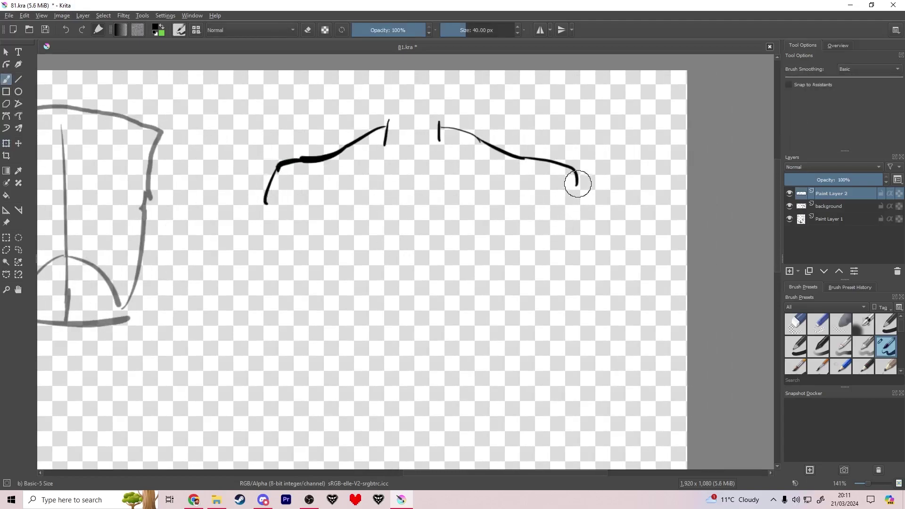
Step: Draw the third torso's chest centre line, the base of its neck and a collarbone on each side
mouse_move(314, 216)
mouse_down()
mouse_move(351, 251)
mouse_move(404, 263)
mouse_up()
key(ctrl+z)
drag(418, 177, 418, 245)
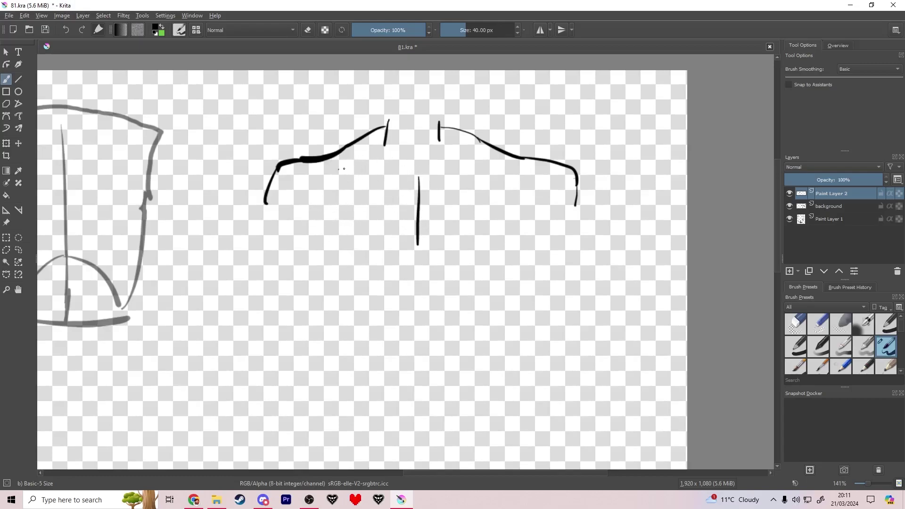
mouse_move(424, 159)
mouse_down()
mouse_move(431, 137)
mouse_move(395, 159)
mouse_move(458, 143)
mouse_up()
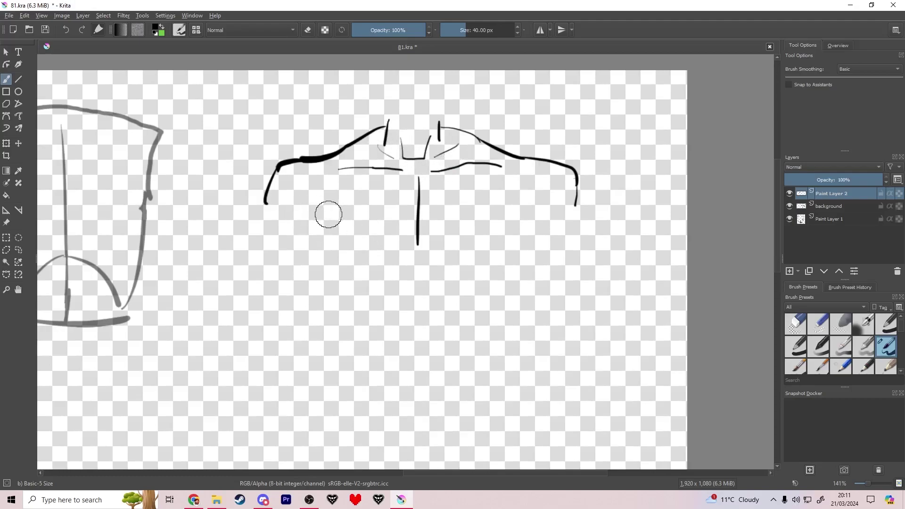
Step: Outline the third torso's pectorals and lower upper arms, and run its side lines down to the waist
mouse_move(325, 198)
mouse_down()
mouse_move(345, 241)
mouse_move(327, 257)
mouse_move(404, 252)
mouse_up()
drag(476, 256, 509, 255)
drag(576, 206, 535, 222)
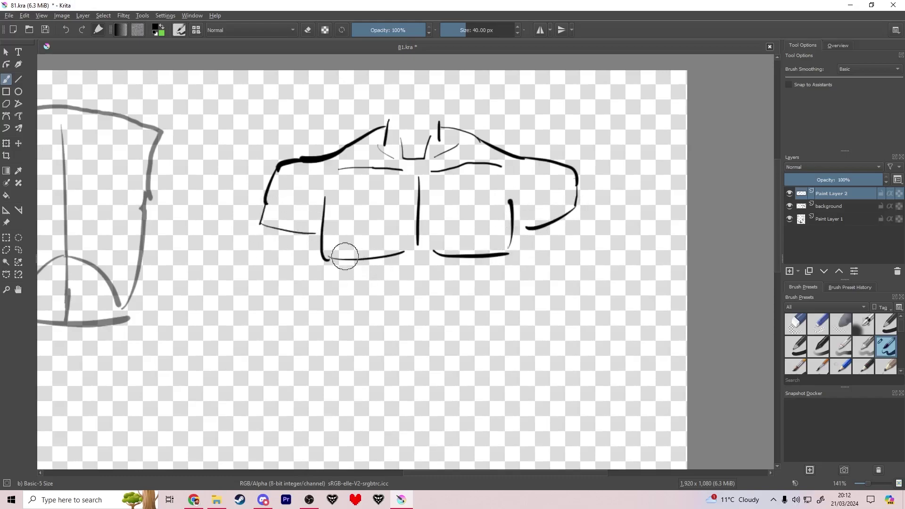
drag(330, 289, 337, 381)
mouse_move(498, 312)
mouse_down()
mouse_move(496, 391)
mouse_move(518, 241)
mouse_up()
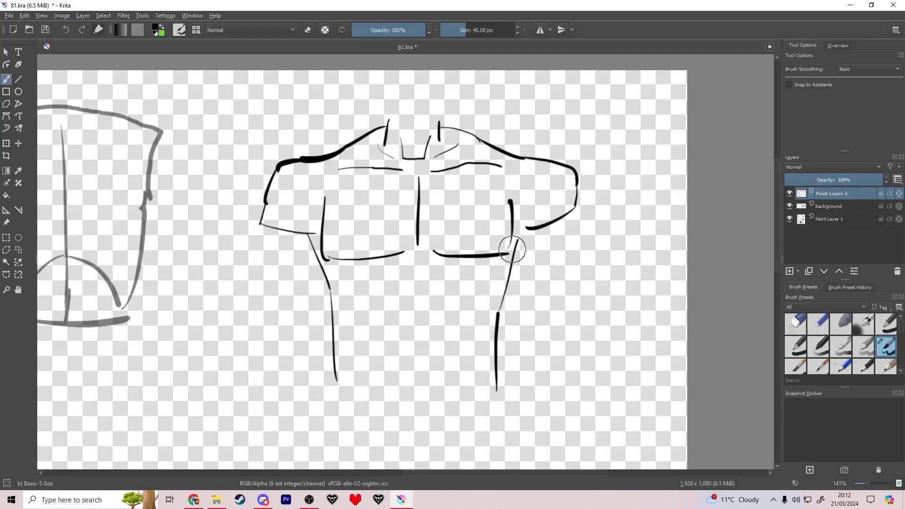
Step: Draw the third torso's navel and the paired abdominal lines rising to a short centre line under the chest
drag(406, 366, 428, 370)
mouse_move(355, 353)
mouse_down()
mouse_move(385, 335)
mouse_move(356, 333)
mouse_up()
key(ctrl+z)
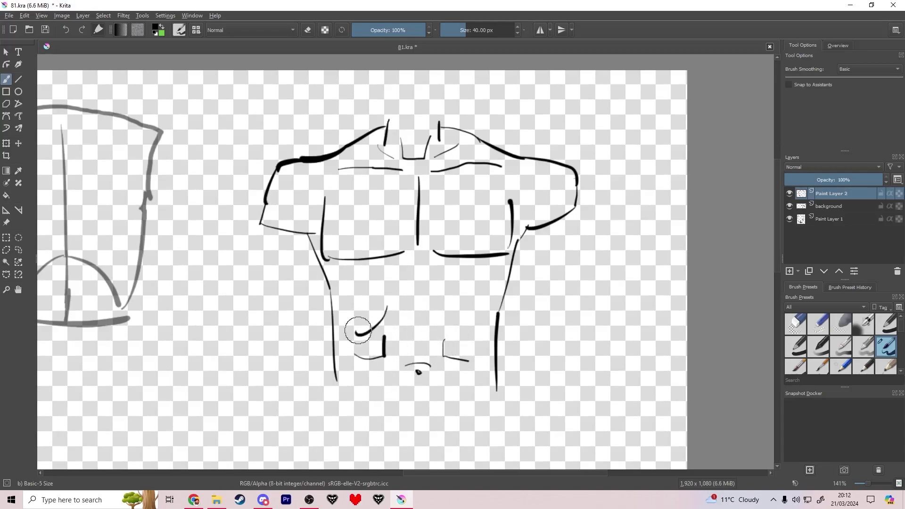
drag(383, 301, 360, 325)
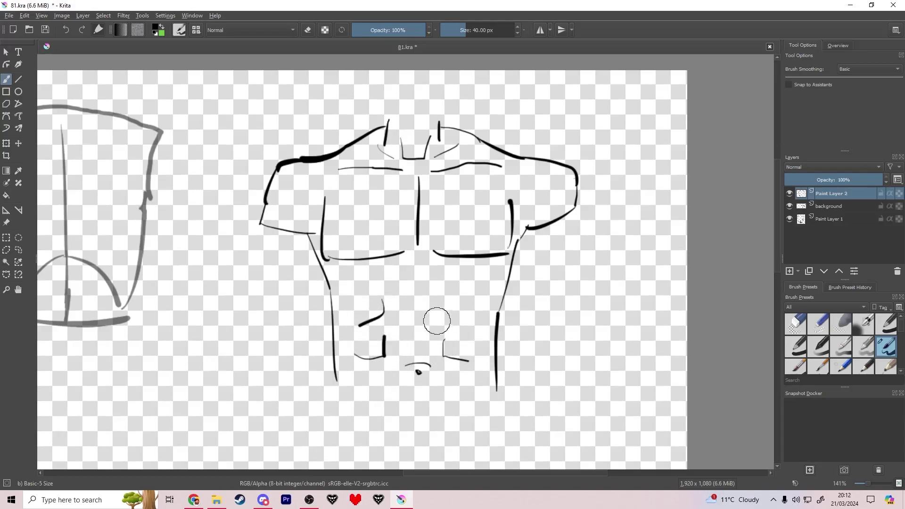
mouse_move(349, 282)
mouse_down()
mouse_move(413, 269)
mouse_move(410, 304)
mouse_up()
key(ctrl+z)
mouse_move(413, 268)
mouse_down()
mouse_move(479, 291)
mouse_move(469, 285)
mouse_up()
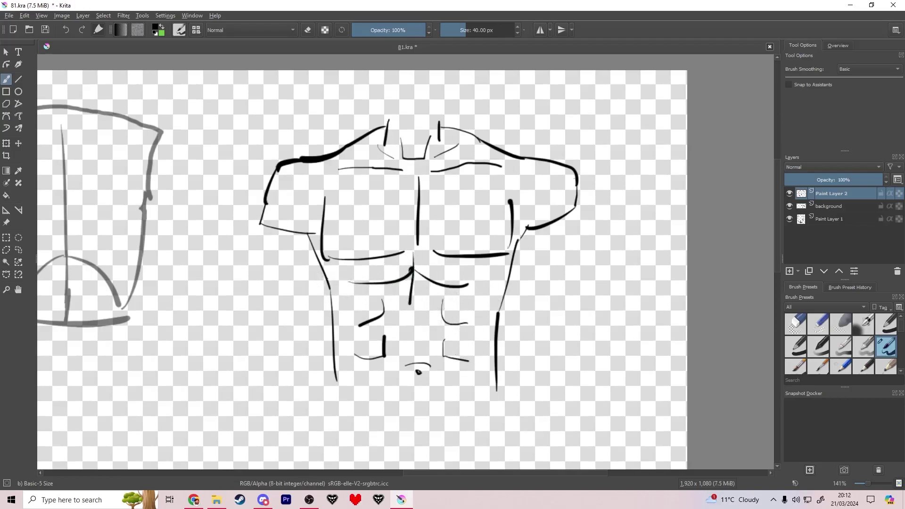
key(ctrl+z)
Step: Try crosshatching the rib muscles along both sides of the third torso
drag(335, 312, 350, 300)
mouse_move(332, 301)
mouse_down()
mouse_move(352, 294)
mouse_move(350, 281)
mouse_up()
drag(329, 280, 344, 273)
drag(482, 283, 498, 304)
drag(499, 282, 478, 309)
drag(501, 292, 478, 320)
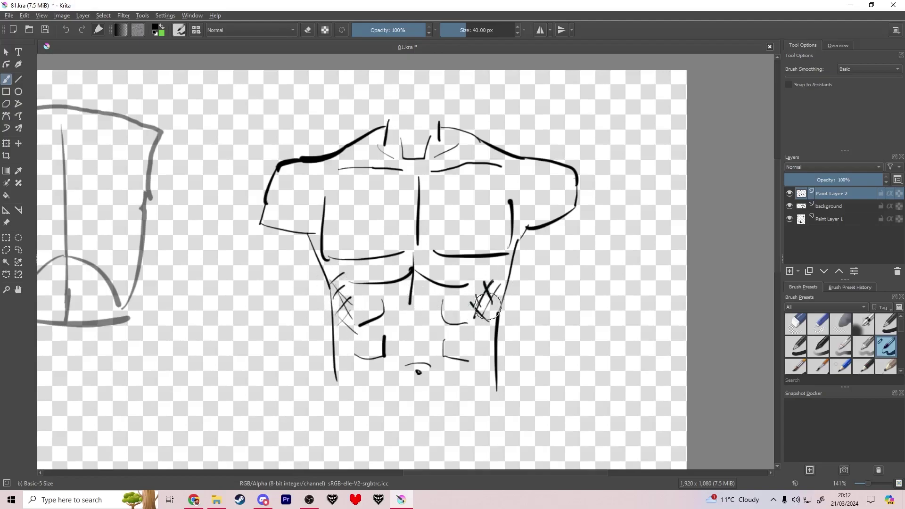
Step: Try moving the third torso to a new position near the canvas's right edge with the Transform tool
scroll(476, 309, down, 4)
scroll(464, 294, up, 1)
drag(387, 327, 490, 262)
key(ctrl+t)
drag(564, 236, 620, 235)
key(Return)
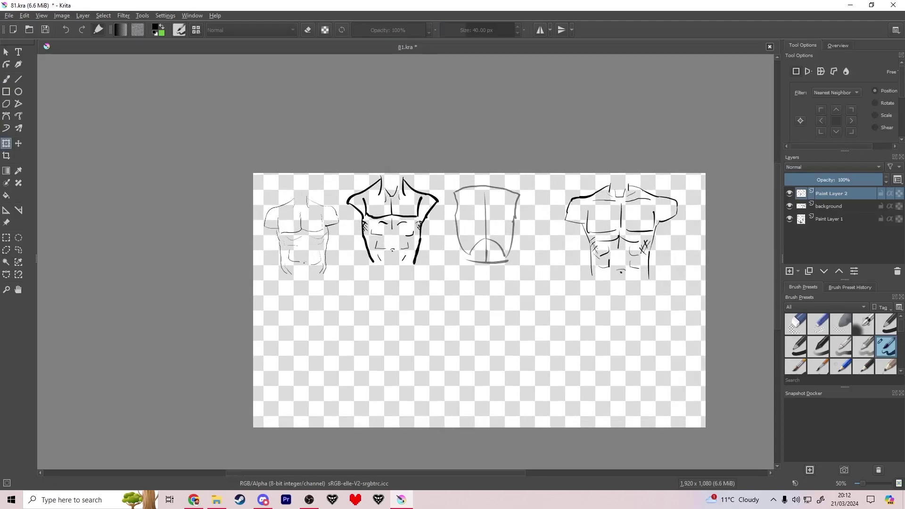
key(ctrl+z)
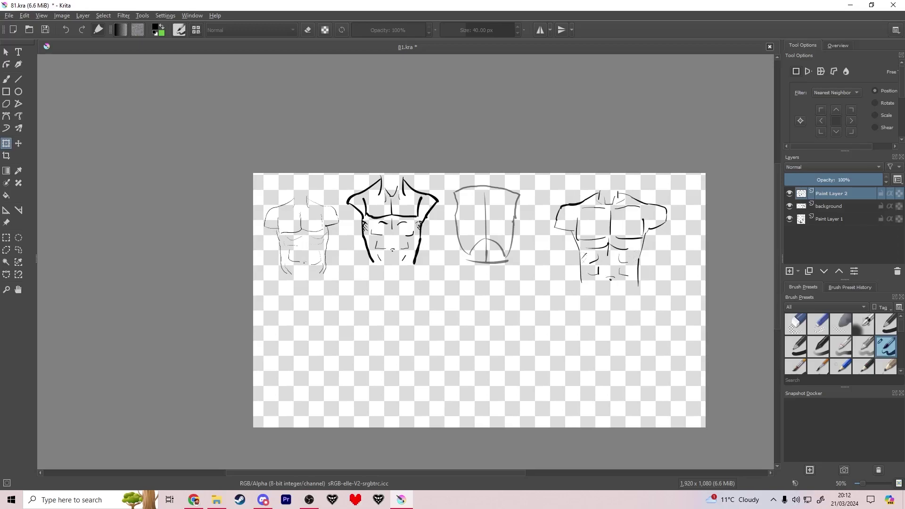
Step: Save the drawing and add a paint layer at the bottom of the layer stack for a head below the torsos
mouse_move(319, 283)
mouse_down()
mouse_move(332, 282)
mouse_move(320, 231)
mouse_up()
key(b)
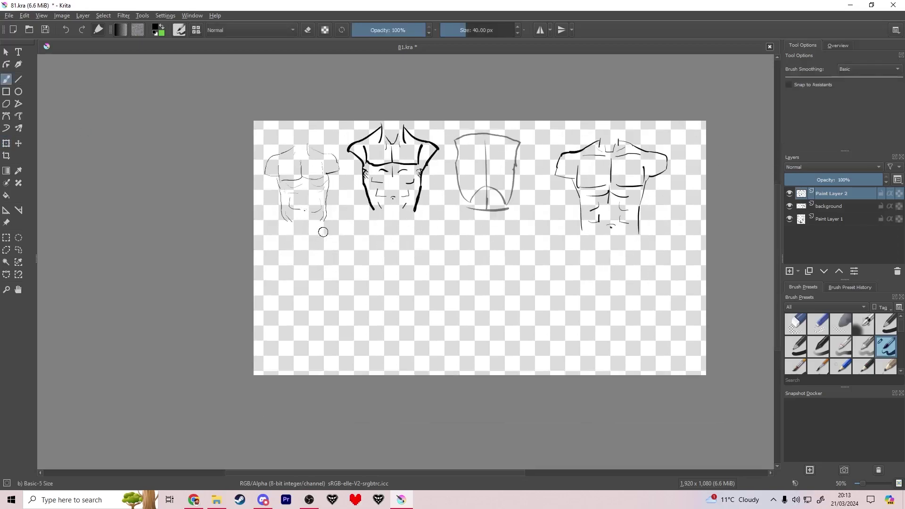
scroll(317, 236, up, 1)
key(ctrl+s)
scroll(325, 283, up, 2)
drag(329, 289, 305, 220)
scroll(295, 200, up, 1)
click(790, 271)
drag(832, 193, 832, 241)
drag(639, 235, 679, 233)
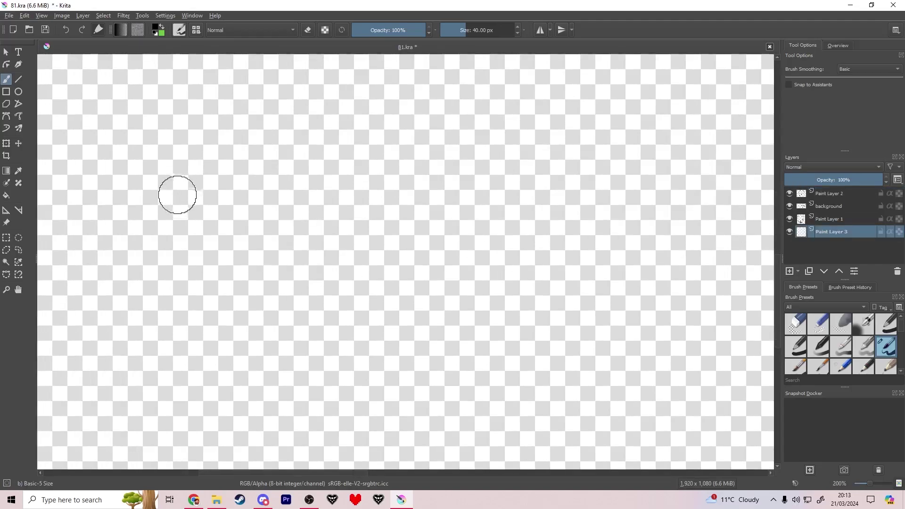
Step: Draw a head guide from a circle and a tapering jaw, crossed by a horizontal eye line and a vertical centre line
mouse_move(203, 158)
mouse_down()
mouse_move(232, 313)
mouse_move(250, 172)
mouse_up()
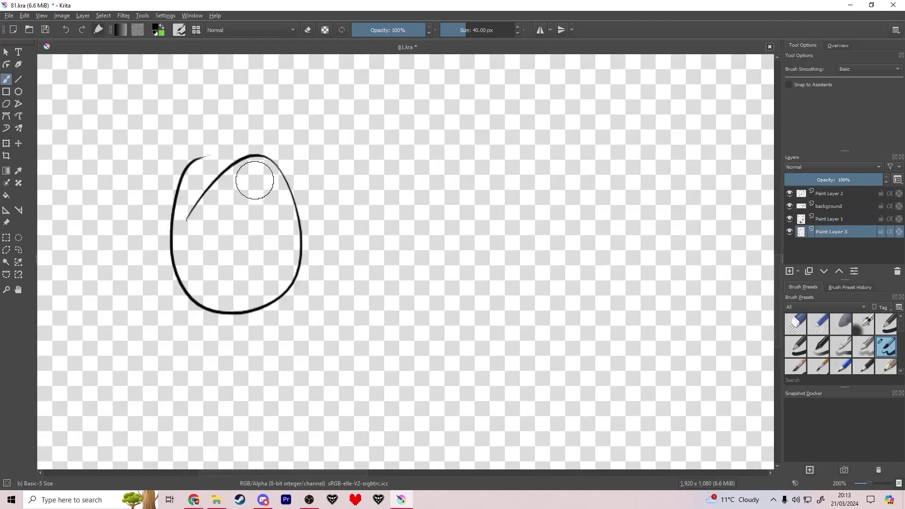
key(ctrl+z)
drag(269, 142, 201, 175)
drag(179, 257, 218, 333)
key(ctrl+z)
mouse_move(177, 257)
mouse_down()
mouse_move(238, 334)
mouse_move(269, 334)
mouse_move(301, 298)
mouse_up()
key(ctrl+z)
key(ctrl+z)
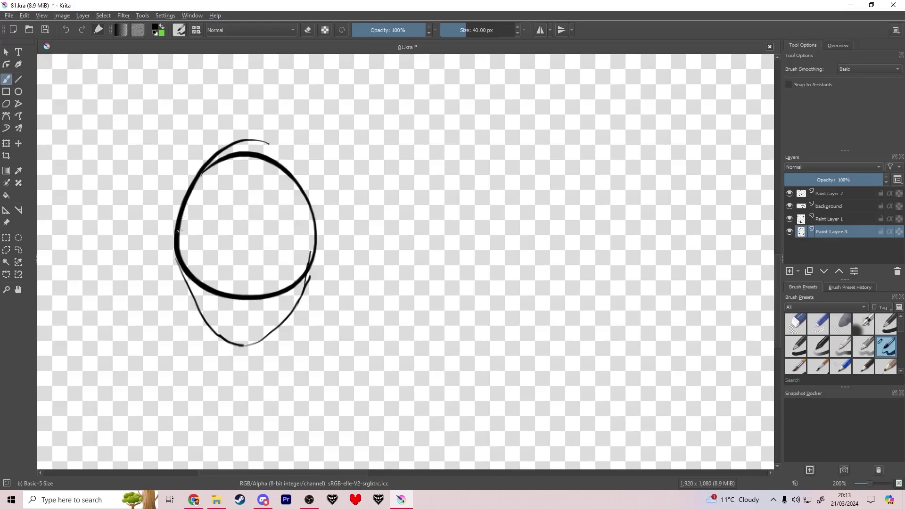
drag(252, 238, 320, 231)
drag(244, 159, 246, 308)
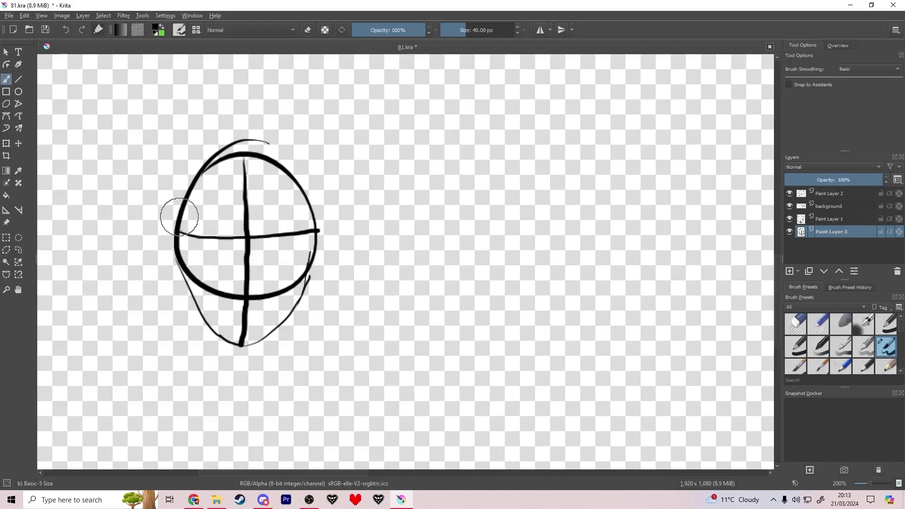
Step: Move the head guide slightly up and to the right, and set its layer opacity to 51%
scroll(179, 216, down, 3)
key(ctrl+t)
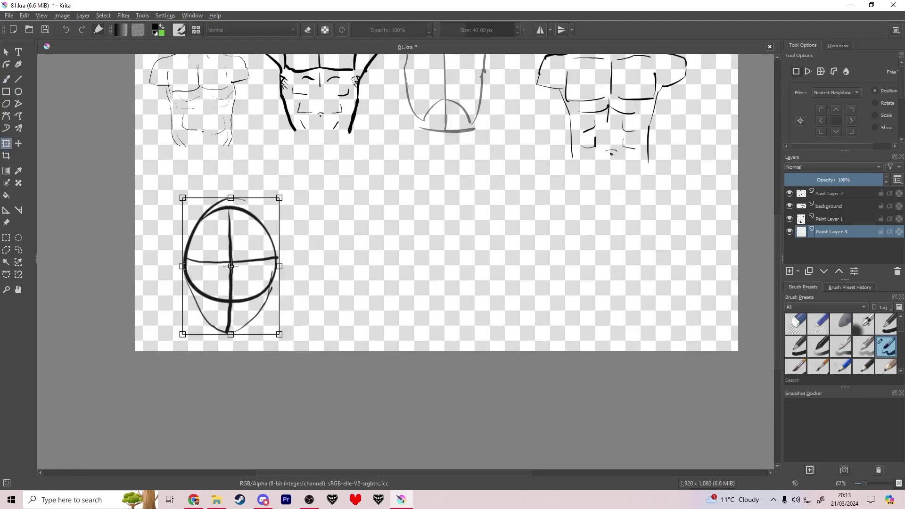
drag(231, 267, 237, 252)
key(Return)
click(835, 179)
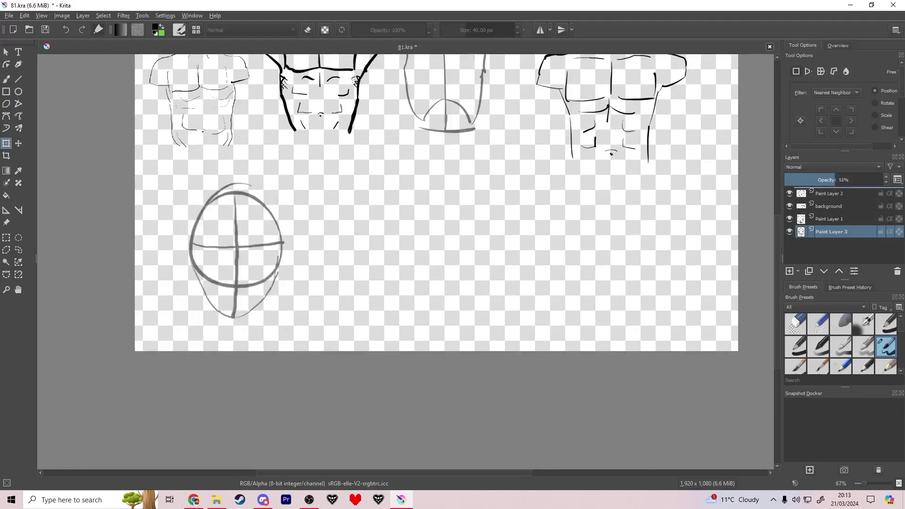
Step: Move the head guide layer to the top of the stack and add a paint layer above it for the facial features
drag(832, 231, 832, 189)
click(790, 271)
scroll(184, 224, up, 3)
click(6, 80)
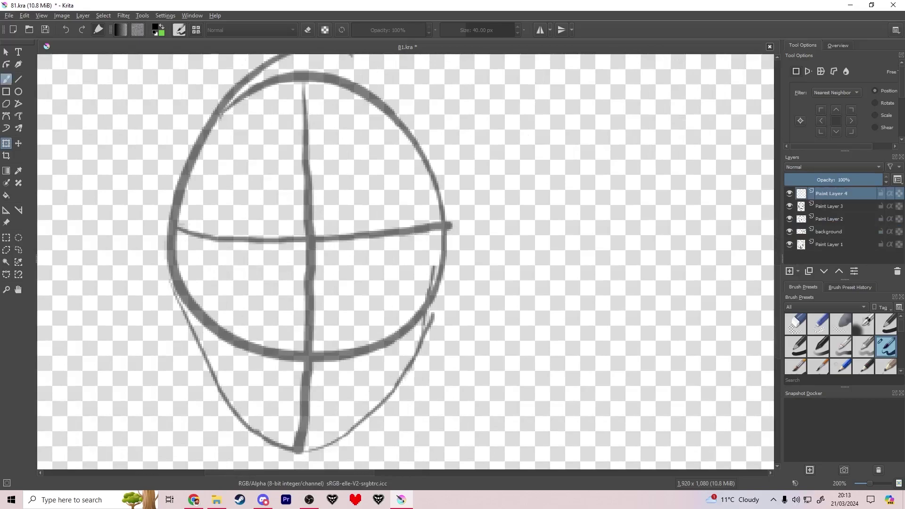
Step: Draw the thick upper lash line of the right-hand eye just above the eye line, ending in outer flicks
scroll(306, 211, up, 1)
drag(368, 210, 433, 203)
key(ctrl+z)
drag(337, 219, 396, 211)
key(ctrl+z)
mouse_move(338, 220)
mouse_down()
mouse_move(439, 206)
mouse_move(404, 219)
mouse_move(430, 211)
mouse_up()
key(ctrl+z)
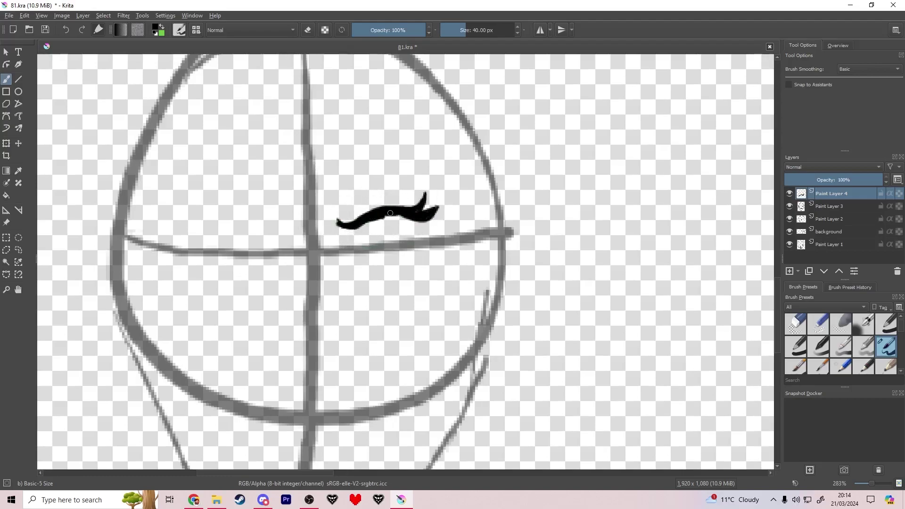
Step: Draw the right-hand eye's lower lid with short lashes and extend the lashes at its outer corner
mouse_move(365, 250)
mouse_down()
mouse_move(410, 247)
mouse_move(397, 249)
mouse_move(387, 236)
mouse_move(397, 246)
mouse_up()
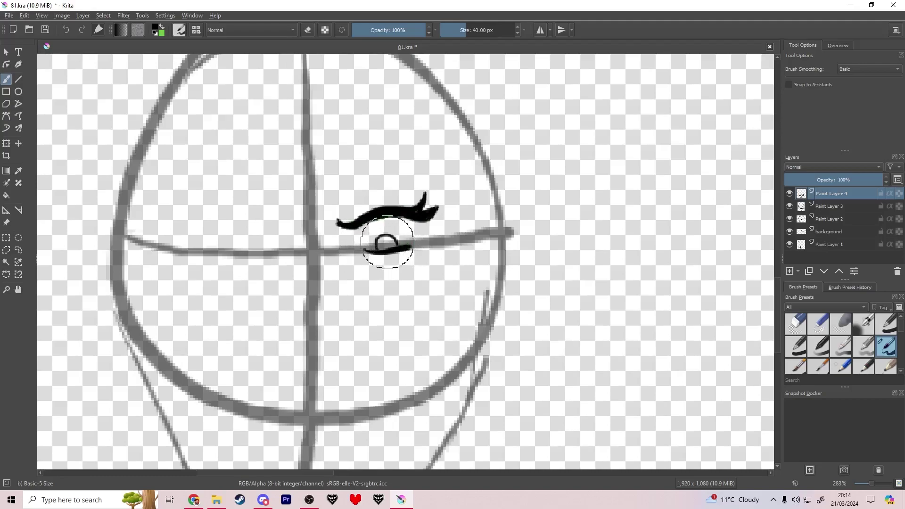
key(ctrl+z)
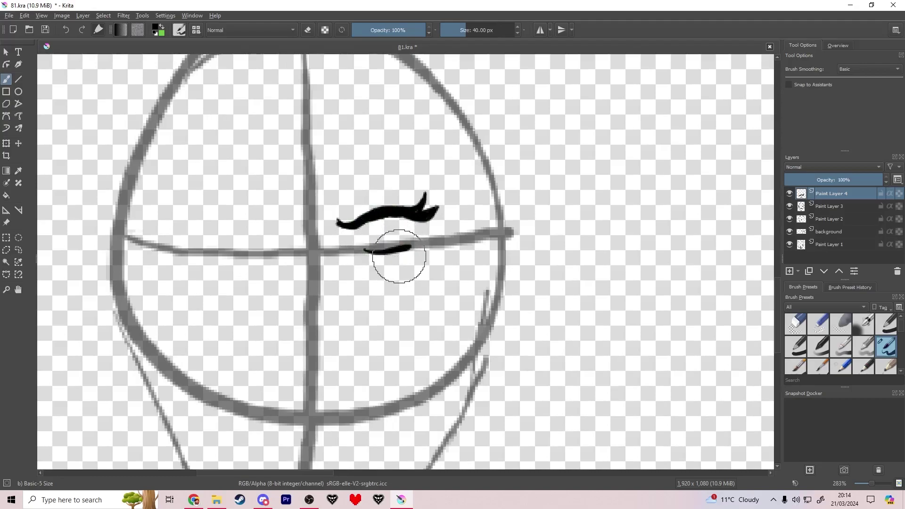
mouse_move(423, 214)
mouse_down()
mouse_move(411, 237)
mouse_move(429, 228)
mouse_up()
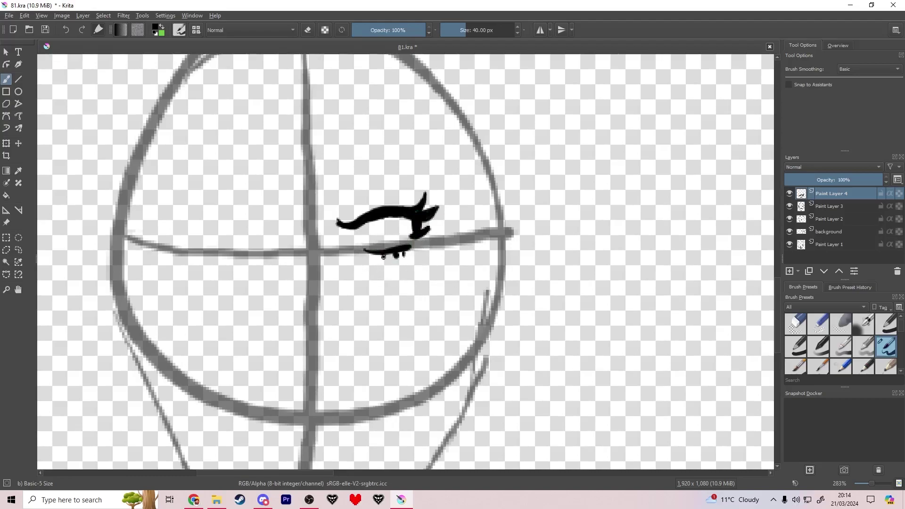
mouse_move(264, 226)
mouse_down()
mouse_move(189, 215)
mouse_move(195, 257)
mouse_up()
key(ctrl+z)
mouse_move(191, 215)
mouse_down()
mouse_move(195, 257)
mouse_move(260, 249)
mouse_move(248, 248)
mouse_up()
key(ctrl+z)
key(ctrl+z)
key(ctrl+z)
key(ctrl+z)
Step: Draw a round iris with a dot pupil inside the right-hand eye
mouse_move(377, 225)
mouse_down()
mouse_move(387, 244)
mouse_move(384, 226)
mouse_up()
key(ctrl+z)
key(ctrl+z)
key(ctrl+z)
key(ctrl+z)
Step: Draw the left-hand eye's upper lash line, trim its outer end with the eraser and add pointed outer lashes
mouse_move(273, 222)
mouse_down()
mouse_move(218, 205)
mouse_move(266, 228)
mouse_move(175, 216)
mouse_move(187, 207)
mouse_up()
key(ctrl+z)
key(ctrl+z)
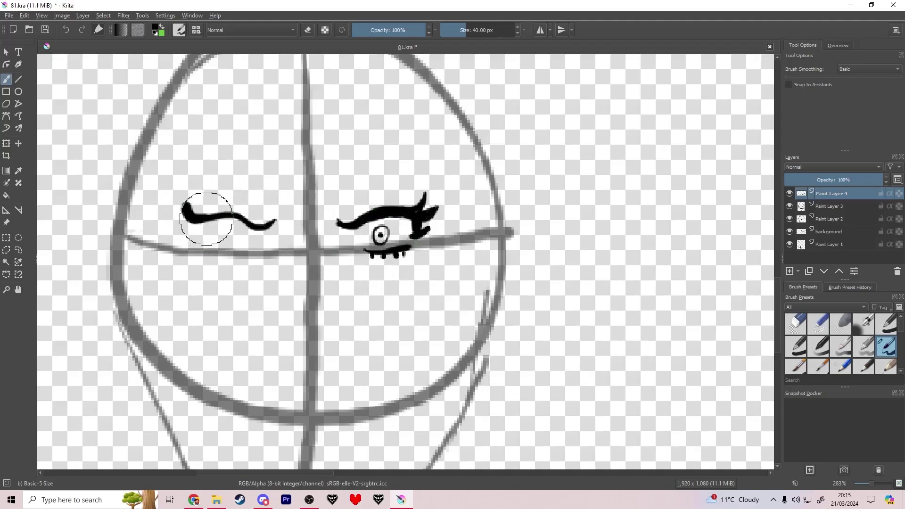
key(e)
click(192, 207)
key(e)
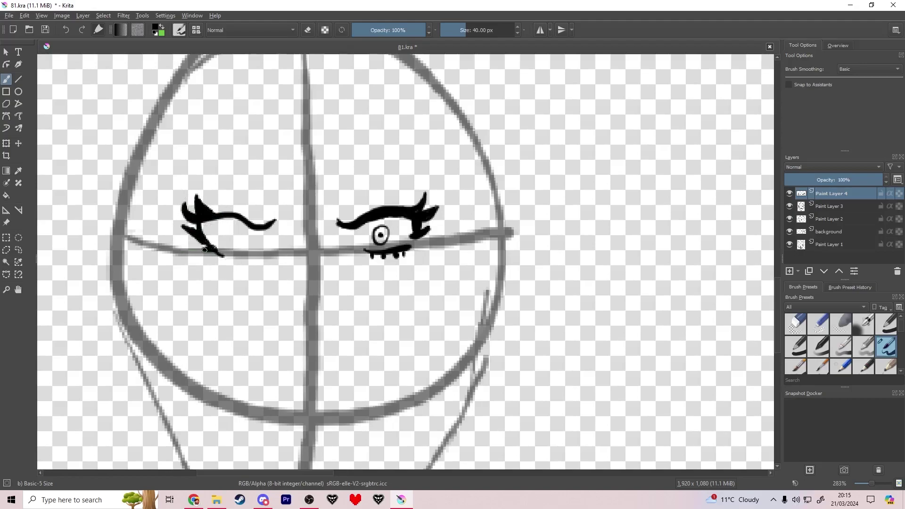
Step: Complete the left-hand eye with a lower lid, short lower lashes and an oval iris with a pupil
key(e)
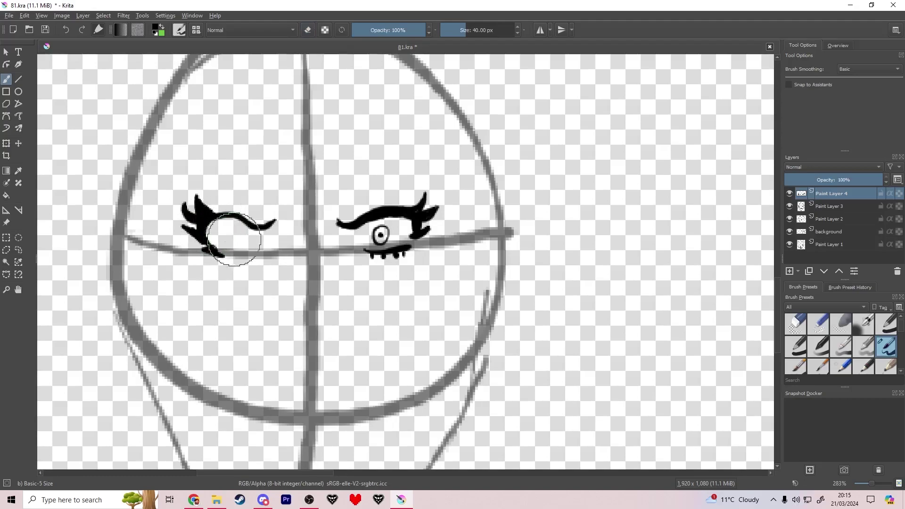
mouse_move(231, 230)
mouse_down()
mouse_move(237, 247)
mouse_move(263, 245)
mouse_move(263, 253)
mouse_move(240, 259)
mouse_move(232, 229)
mouse_up()
key(ctrl+z)
key(ctrl+z)
key(ctrl+z)
key(ctrl+z)
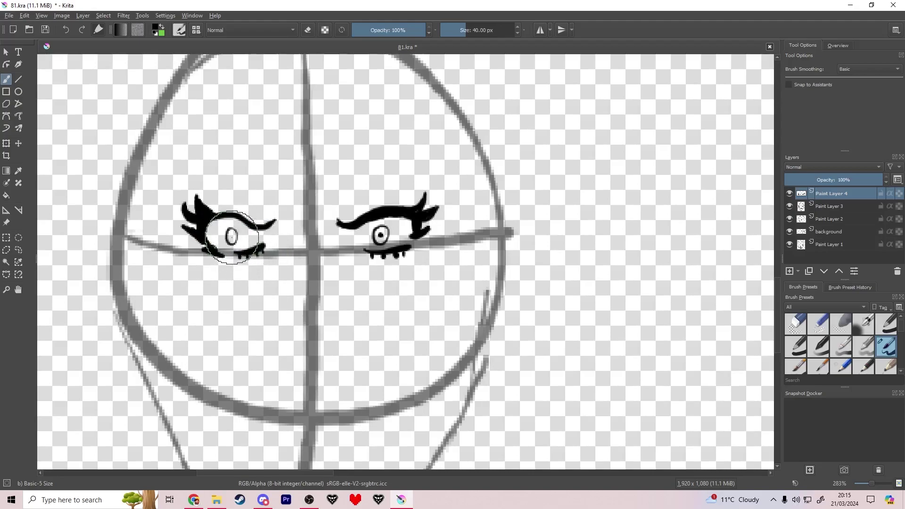
Step: Draw frowning eyebrows above the eyes, and a nose with crease marks on both sides of its bridge
mouse_move(294, 204)
mouse_down()
mouse_move(253, 198)
mouse_move(361, 188)
mouse_move(382, 170)
mouse_up()
key(ctrl+z)
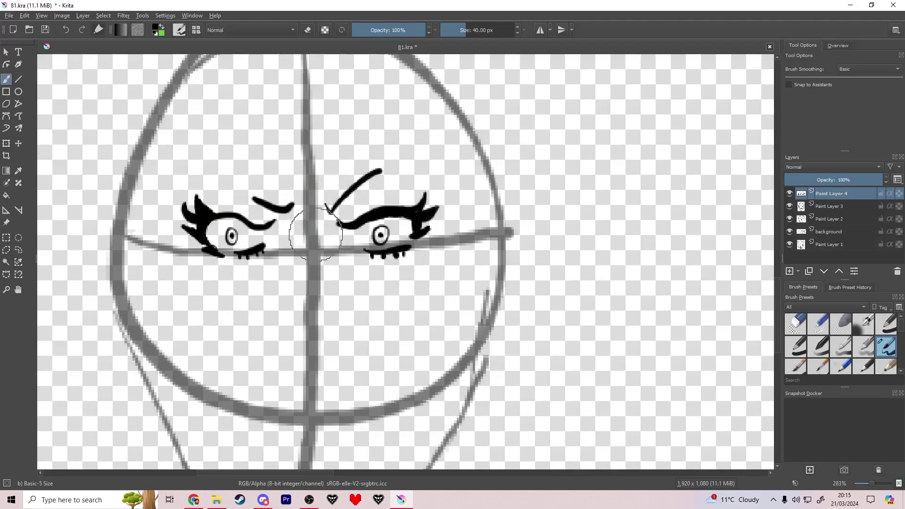
mouse_move(322, 223)
mouse_down()
mouse_move(327, 236)
mouse_move(293, 247)
mouse_move(300, 299)
mouse_up()
key(ctrl+z)
mouse_move(308, 234)
mouse_down()
mouse_move(307, 285)
mouse_move(292, 298)
mouse_move(333, 294)
mouse_up()
key(ctrl+z)
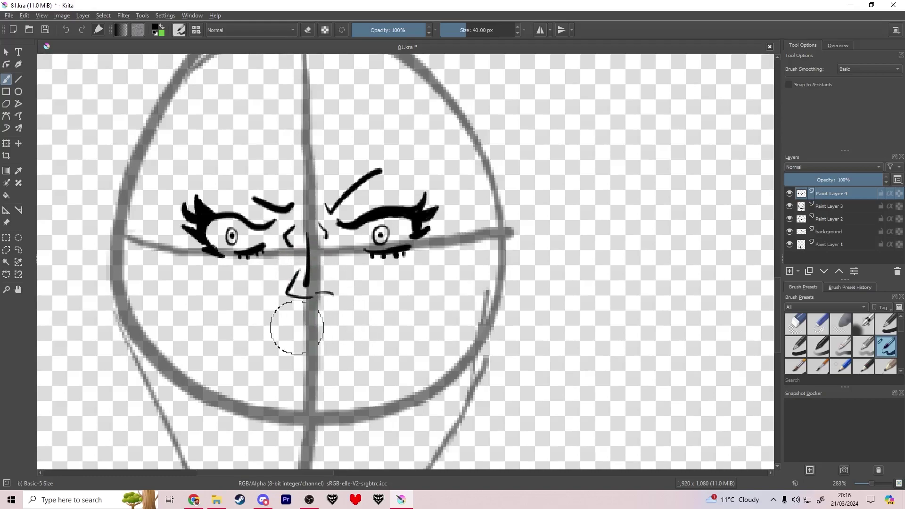
drag(246, 333, 334, 326)
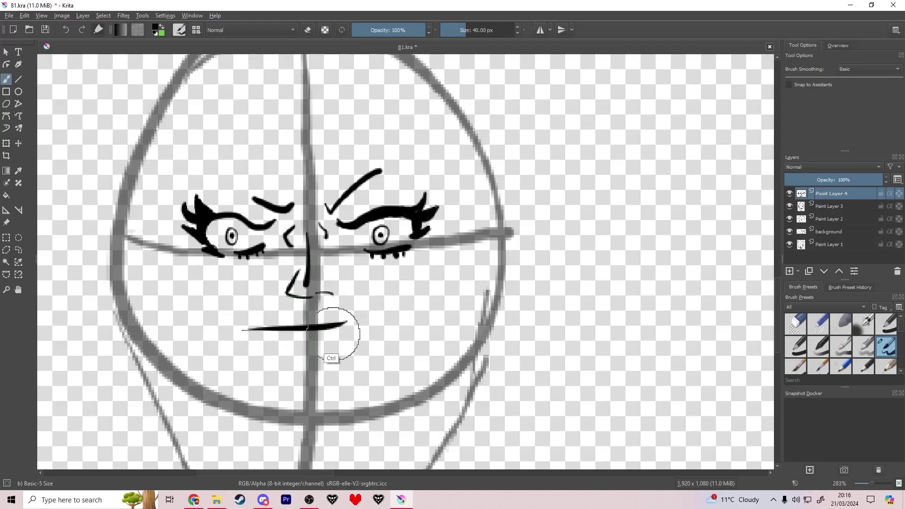
key(ctrl+z)
drag(247, 334, 367, 318)
key(ctrl+z)
key(ctrl+z)
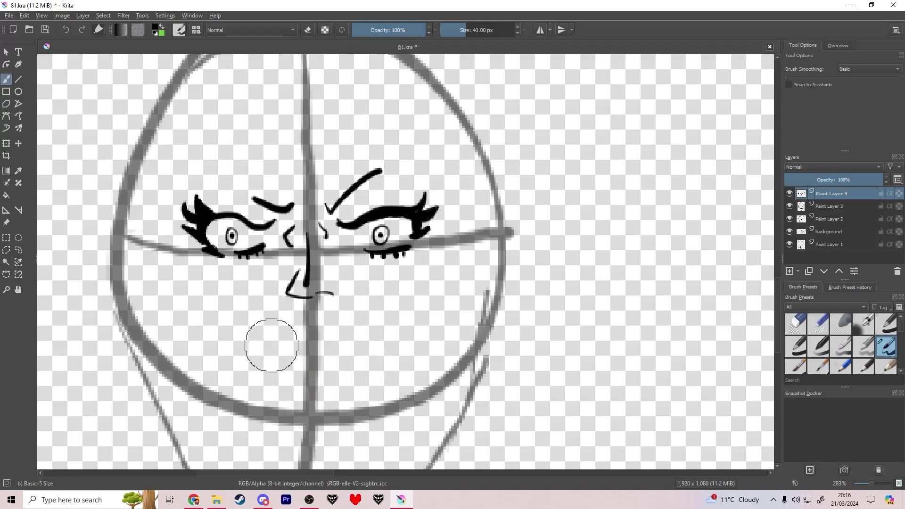
mouse_move(280, 333)
mouse_down()
mouse_move(252, 337)
mouse_move(238, 350)
mouse_up()
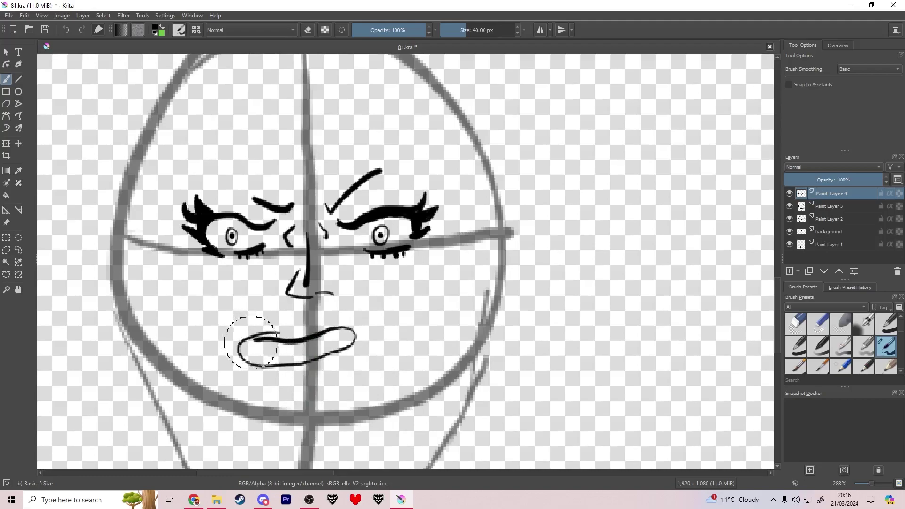
key(ctrl+z)
key(ctrl+z)
Step: Enlarge the facial features to span more of the head guide and centre them on its vertical line
key(1)
scroll(324, 299, up, 2)
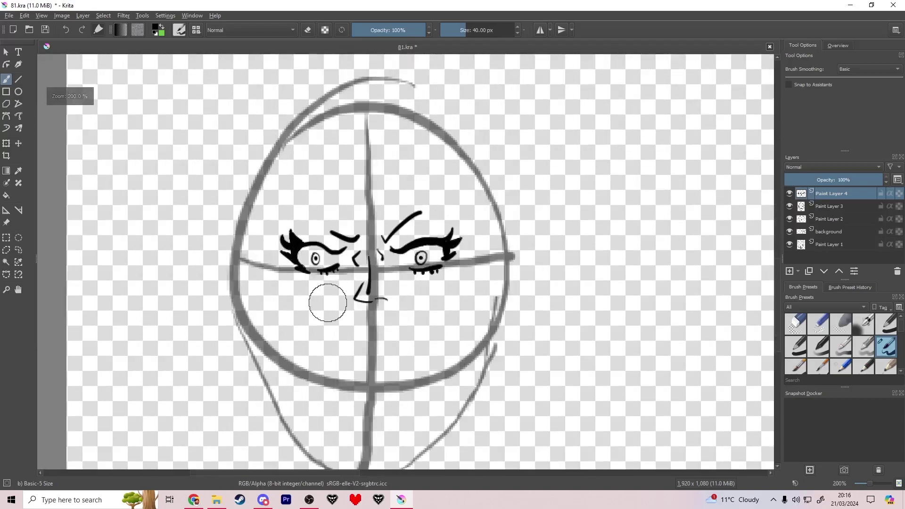
key(ctrl+t)
drag(463, 304, 415, 283)
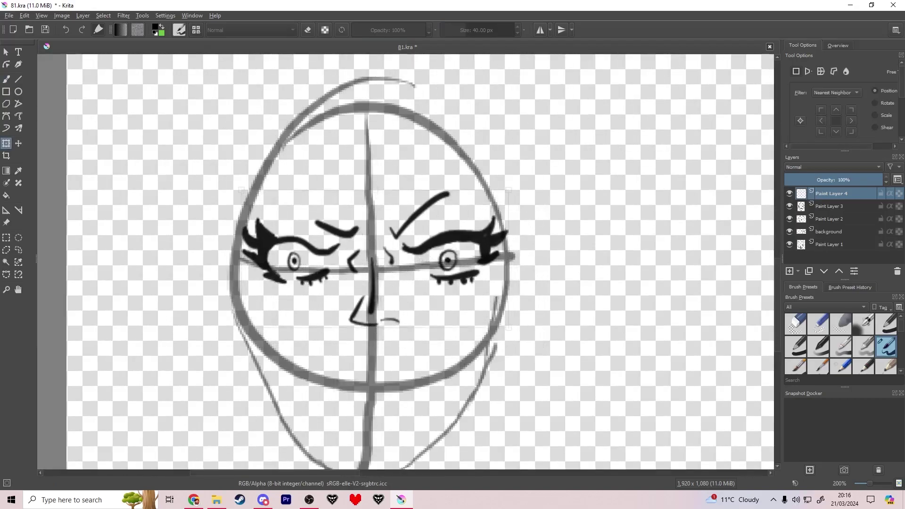
drag(511, 329, 462, 303)
drag(415, 279, 436, 294)
key(Return)
Step: Erase the lower part of the nose and redraw it with a pointed tip and a small nostril curve
key(b)
key(e)
drag(357, 302, 384, 314)
key(e)
key(ctrl+z)
mouse_move(371, 285)
mouse_down()
mouse_move(372, 329)
mouse_move(394, 227)
mouse_up()
scroll(394, 227, up, 1)
drag(352, 264, 345, 286)
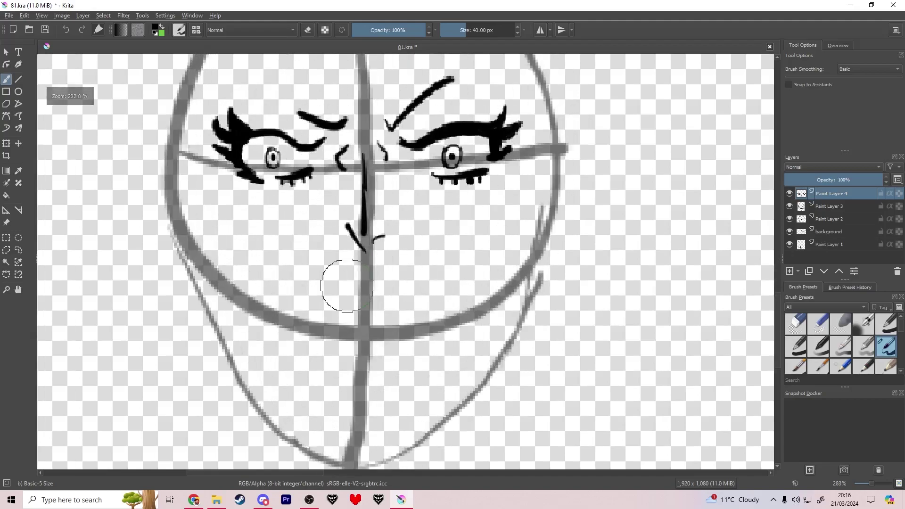
Step: Draw a thick, nearly straight mouth line across the vertical centre line below the nose
drag(290, 269, 415, 269)
key(ctrl+z)
mouse_move(296, 287)
mouse_down()
mouse_move(457, 278)
mouse_move(420, 341)
mouse_up()
key(ctrl+z)
key(ctrl+z)
key(ctrl+z)
mouse_move(434, 286)
mouse_down()
mouse_move(425, 344)
mouse_move(383, 372)
mouse_up()
key(ctrl+z)
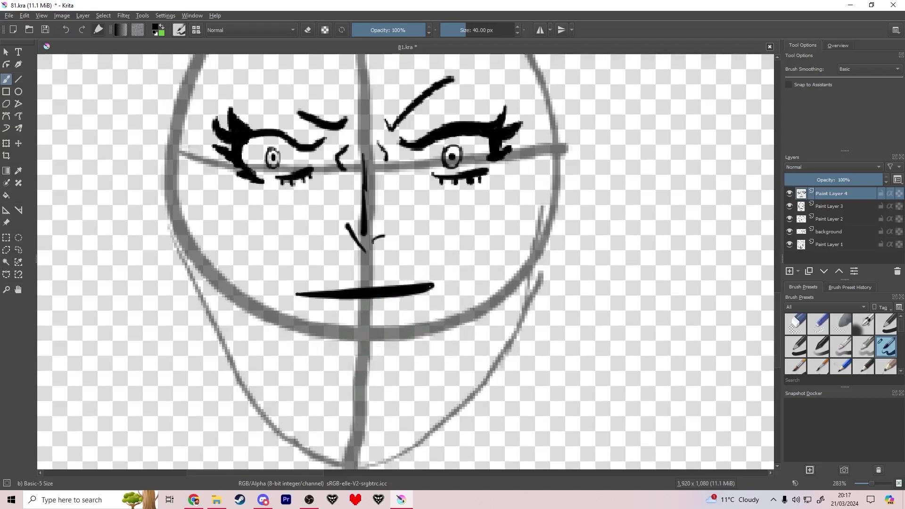
Step: Undo the nearly straight mouth line below the nose, together with the trial strokes made over it
drag(433, 286, 396, 338)
mouse_move(297, 298)
mouse_down()
mouse_move(410, 329)
mouse_move(273, 332)
mouse_move(396, 323)
mouse_move(430, 286)
mouse_up()
key(ctrl+z)
key(ctrl+z)
key(ctrl+z)
key(ctrl+z)
key(ctrl+z)
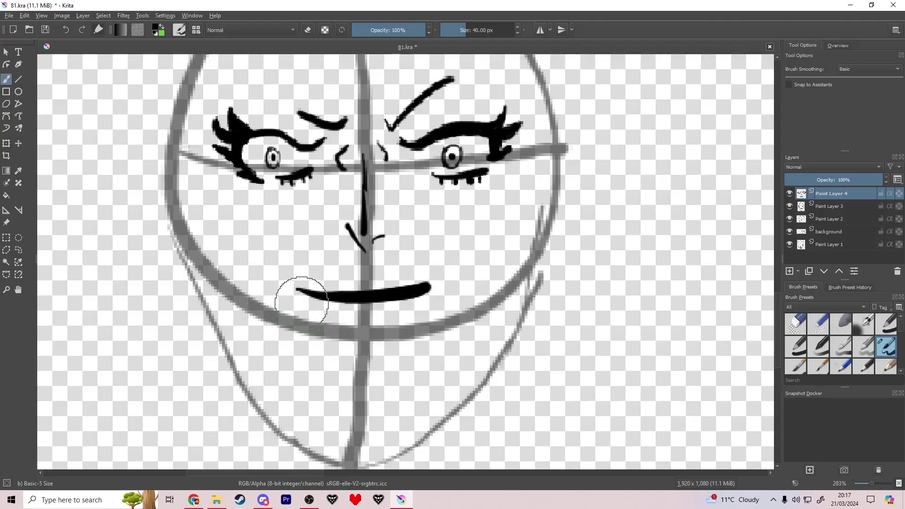
key(ctrl+z)
Step: Draw a wide oval pair of lips with a thick lower edge and a jagged parting line inside
drag(432, 325, 294, 310)
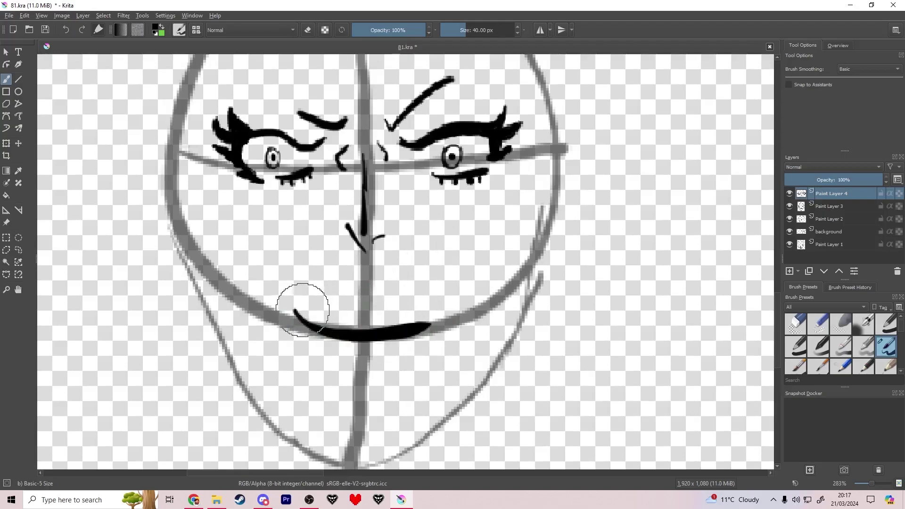
drag(346, 271, 415, 286)
key(ctrl+z)
mouse_move(296, 316)
mouse_down()
mouse_move(305, 295)
mouse_move(344, 284)
mouse_move(408, 291)
mouse_move(431, 326)
mouse_up()
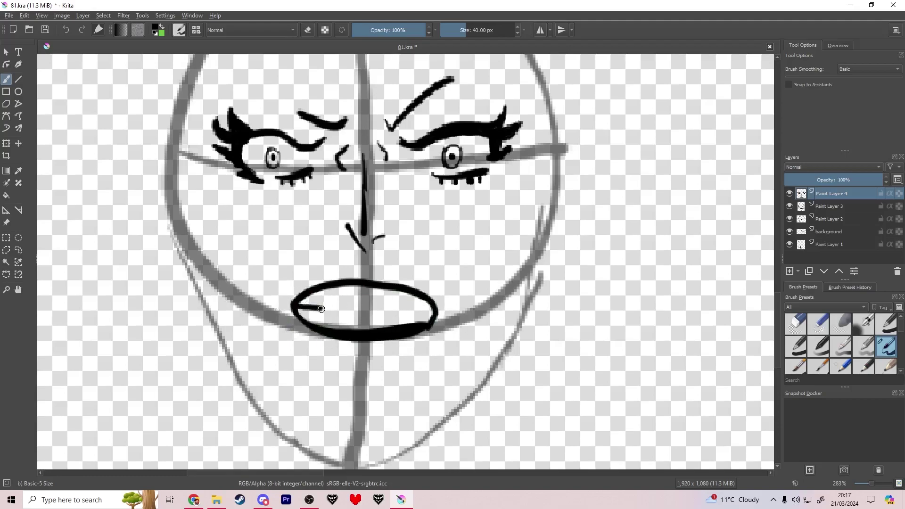
key(ctrl+z)
drag(293, 305, 389, 311)
click(790, 207)
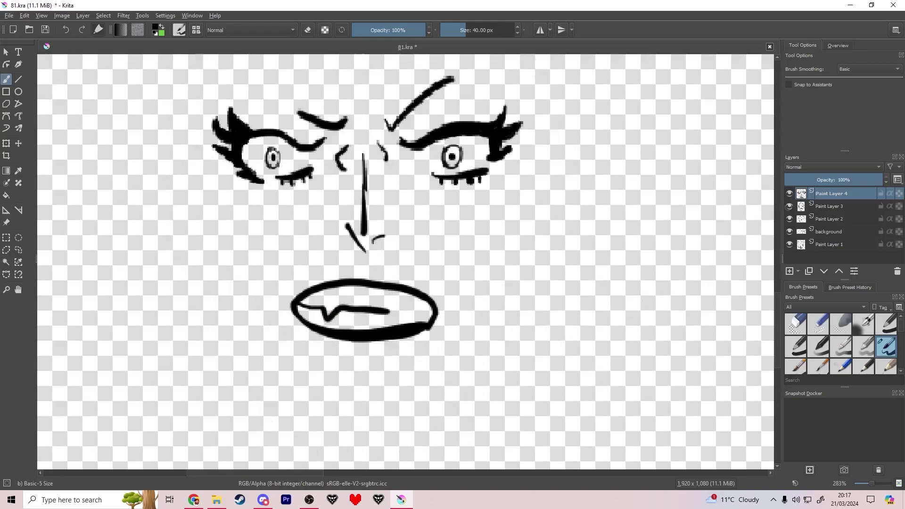
click(789, 207)
mouse_move(348, 428)
mouse_down()
mouse_move(234, 313)
mouse_move(209, 225)
mouse_up()
key(ctrl+z)
mouse_move(343, 380)
mouse_down()
mouse_move(167, 222)
mouse_move(184, 231)
mouse_move(191, 127)
mouse_move(564, 147)
mouse_up()
key(ctrl+z)
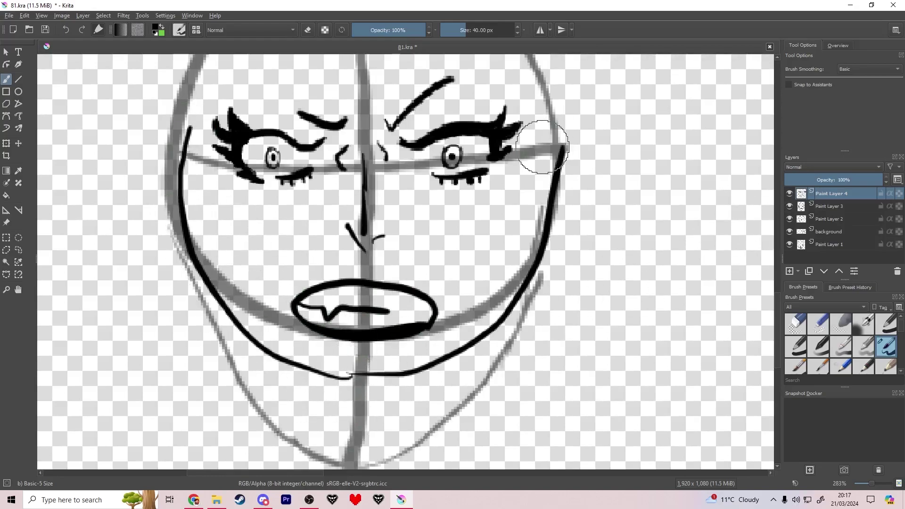
drag(192, 109, 159, 437)
key(ctrl+z)
scroll(233, 360, down, 6)
key(ctrl+z)
key(ctrl+z)
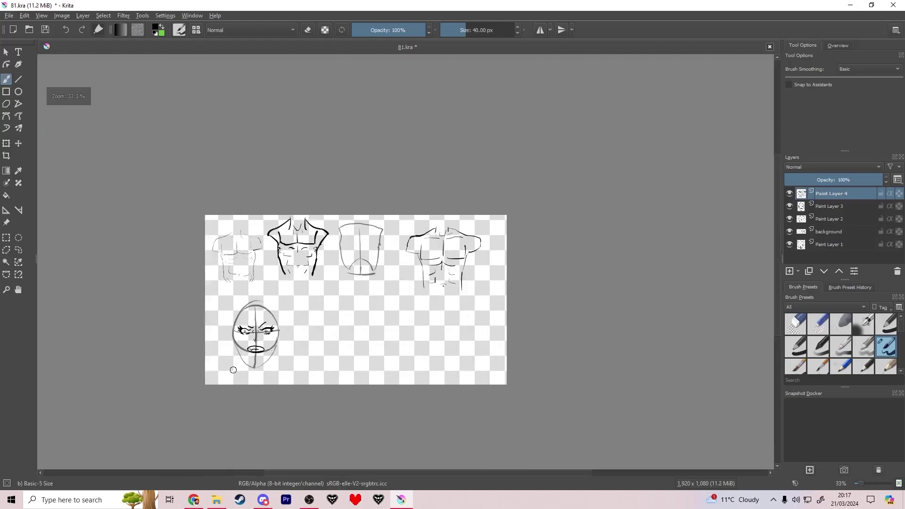
Step: Hide the head guide on Paint Layer 3 and enlarge the facial features to about twice their size in the same area
drag(232, 368, 257, 354)
scroll(257, 354, up, 3)
click(790, 206)
drag(306, 308, 229, 299)
key(ctrl+t)
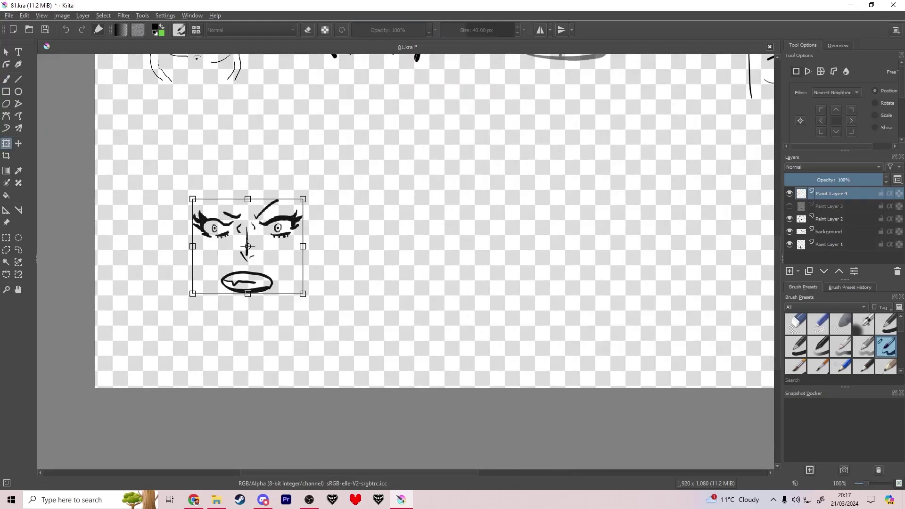
drag(400, 376, 407, 382)
drag(306, 288, 306, 174)
drag(302, 270, 213, 273)
key(ctrl+z)
drag(302, 188, 239, 226)
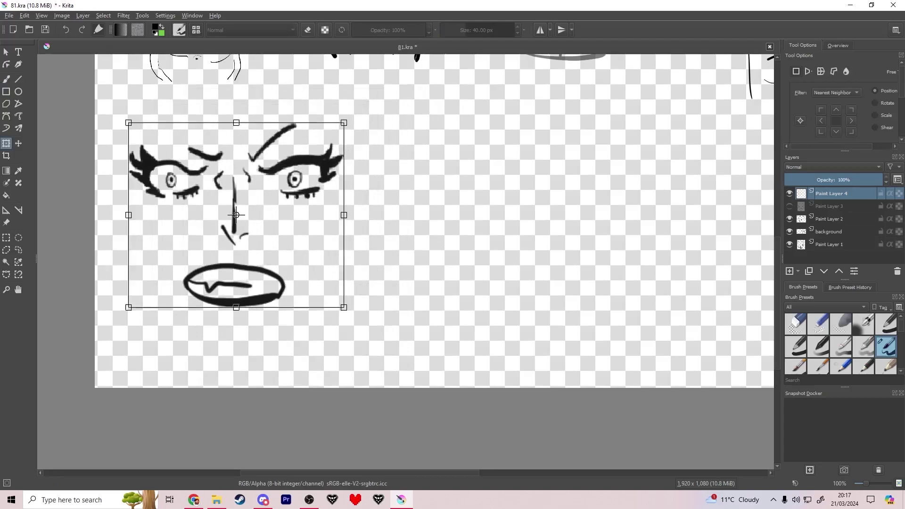
key(Return)
Step: Add a new paint layer above the face layer, return to the Brush tool and save the file
scroll(411, 318, down, 3)
drag(412, 318, 274, 337)
click(790, 271)
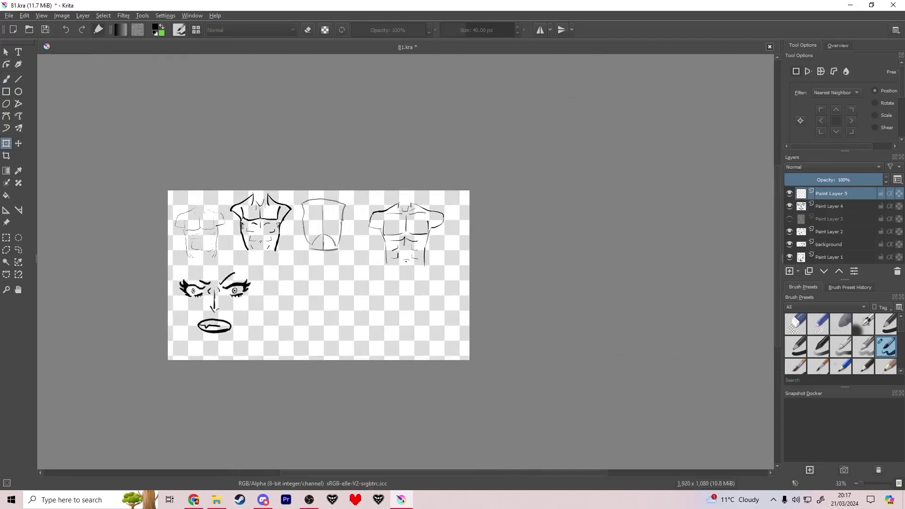
click(6, 79)
key(ctrl+s)
scroll(287, 291, up, 4)
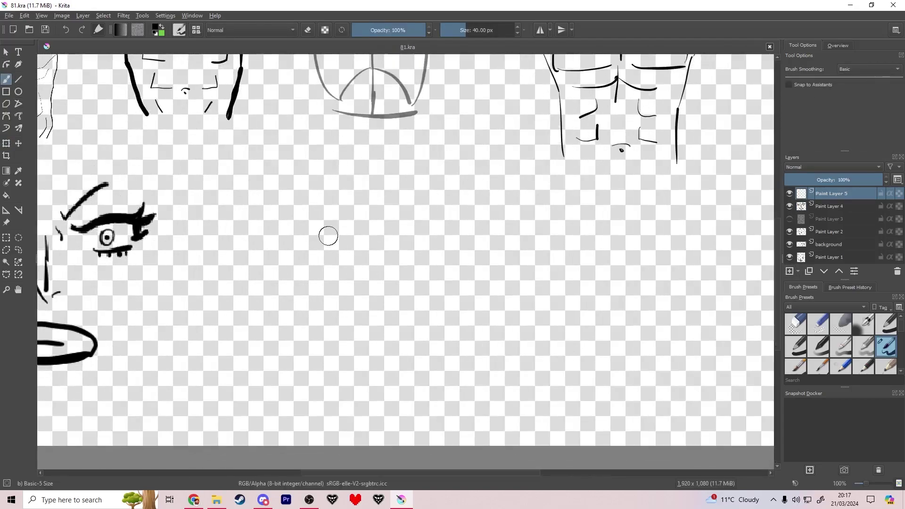
scroll(351, 313, up, 1)
drag(352, 314, 288, 275)
click(310, 250)
right_click(313, 253)
click(245, 181)
key(ctrl+z)
click(155, 28)
click(390, 156)
click(510, 356)
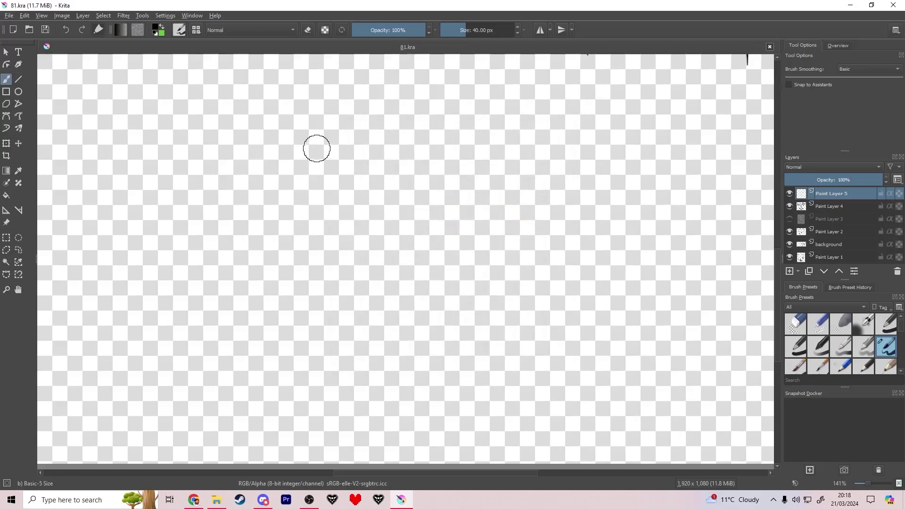
Step: Draw a plain oval head outline in the empty area to the right of the face
drag(334, 120, 306, 178)
key(ctrl+z)
mouse_move(338, 107)
mouse_down()
mouse_move(313, 229)
mouse_move(304, 166)
mouse_move(330, 113)
mouse_up()
key(ctrl+z)
key(ctrl+z)
mouse_move(340, 115)
mouse_down()
mouse_move(313, 194)
mouse_move(340, 115)
mouse_up()
key(ctrl+z)
mouse_move(331, 154)
mouse_down()
mouse_move(338, 165)
mouse_move(354, 146)
mouse_move(287, 172)
mouse_up()
key(ctrl+z)
Step: Draw two inward-curving neck lines below the oval head and a sloping trapezius line out from each side
mouse_move(302, 241)
mouse_down()
mouse_move(292, 240)
mouse_move(287, 315)
mouse_up()
key(ctrl+z)
drag(357, 261, 363, 319)
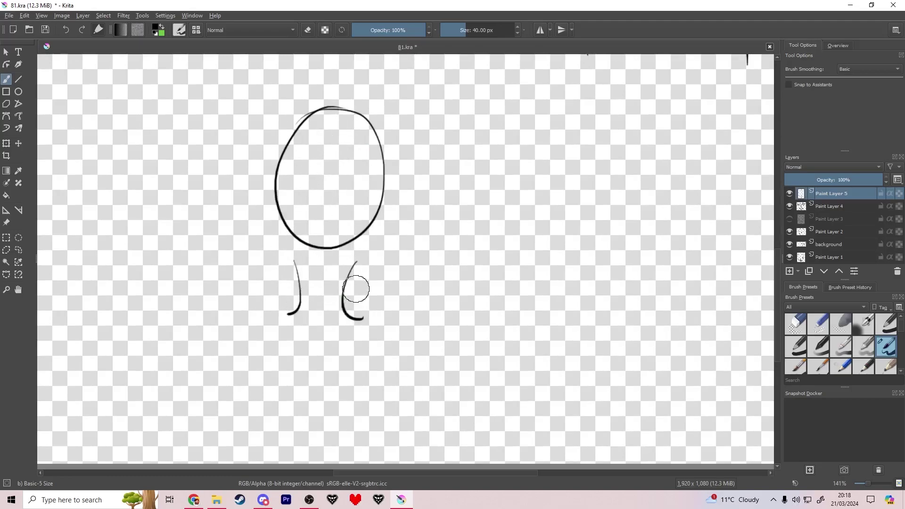
key(ctrl+z)
mouse_move(355, 269)
mouse_down()
mouse_move(473, 303)
mouse_move(425, 304)
mouse_up()
key(ctrl+z)
drag(355, 270, 430, 305)
drag(293, 270, 222, 297)
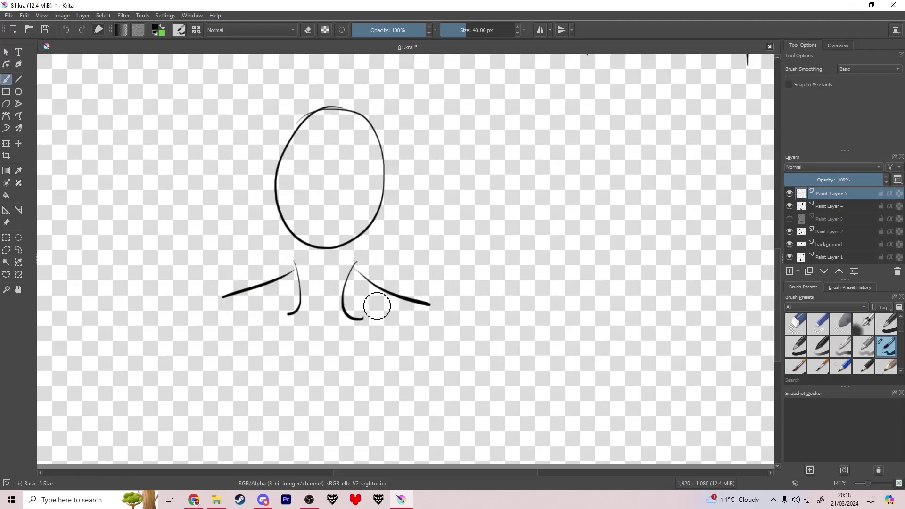
Step: Extend the trapezius lines outward and down to form both rounded shoulders
drag(432, 304, 505, 354)
mouse_move(222, 297)
mouse_down()
mouse_move(132, 344)
mouse_move(162, 336)
mouse_up()
key(ctrl+z)
mouse_move(283, 335)
mouse_down()
mouse_move(388, 231)
mouse_move(344, 328)
mouse_up()
Step: Move the head-and-shoulders sketch up and left on the canvas, and return to the Brush tool
key(ctrl+t)
scroll(439, 283, down, 2)
mouse_move(415, 302)
mouse_down()
mouse_move(415, 231)
mouse_move(410, 284)
mouse_up()
mouse_move(415, 273)
mouse_down()
mouse_move(376, 271)
mouse_move(384, 278)
mouse_up()
key(Return)
key(b)
scroll(323, 354, up, 5)
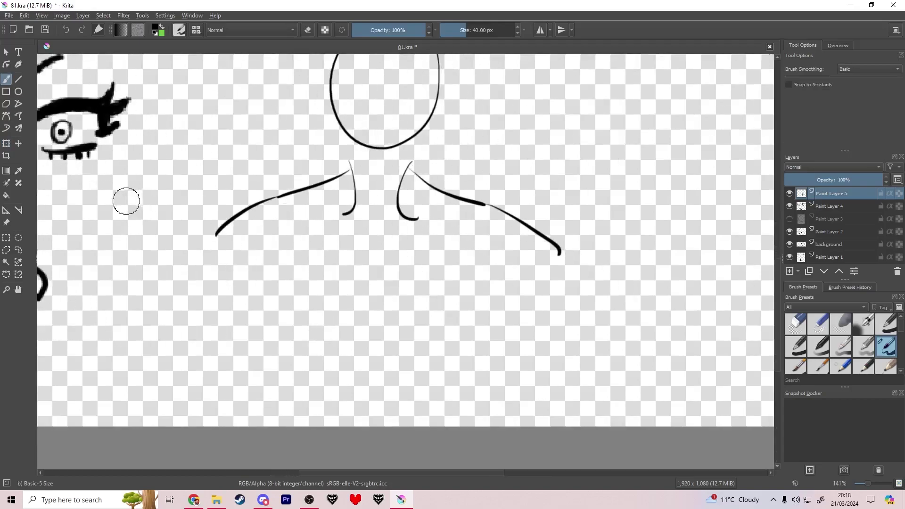
Step: Draw the cut-off upper arms below both shoulders and the tapering torso sides down to the canvas edge
mouse_move(216, 234)
mouse_down()
mouse_move(204, 288)
mouse_move(268, 307)
mouse_up()
drag(275, 271, 265, 304)
drag(560, 254, 561, 303)
key(ctrl+z)
mouse_move(560, 255)
mouse_down()
mouse_move(565, 304)
mouse_move(495, 305)
mouse_up()
key(ctrl+z)
drag(266, 308, 285, 378)
drag(465, 426, 500, 310)
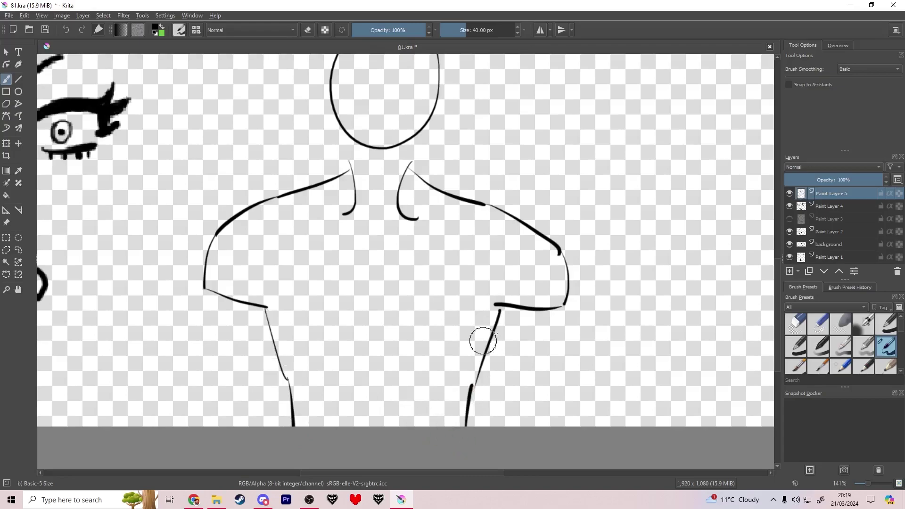
mouse_move(374, 237)
mouse_down()
mouse_move(366, 340)
mouse_move(399, 340)
mouse_up()
key(ctrl+z)
key(ctrl+z)
drag(371, 258, 364, 341)
drag(364, 341, 293, 327)
key(ctrl+z)
mouse_move(372, 245)
mouse_down()
mouse_move(364, 336)
mouse_move(271, 325)
mouse_up()
drag(364, 339, 486, 346)
key(ctrl+z)
key(ctrl+z)
key(ctrl+z)
Step: Draw squared pectorals with a vertical centre line, lower edges and short vertical outer edges
drag(375, 239, 311, 315)
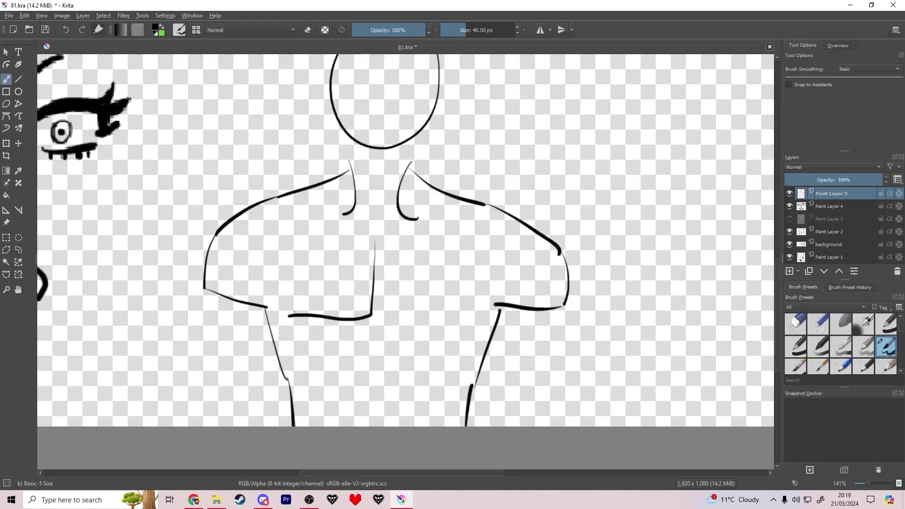
key(ctrl+z)
key(ctrl+z)
drag(281, 315, 285, 246)
drag(471, 304, 471, 261)
Step: Draw curved rib lines meeting at the centre below the chest, and angular abdominal muscle marks beneath them
mouse_move(307, 360)
mouse_down()
mouse_move(392, 335)
mouse_move(324, 360)
mouse_move(477, 363)
mouse_up()
key(ctrl+z)
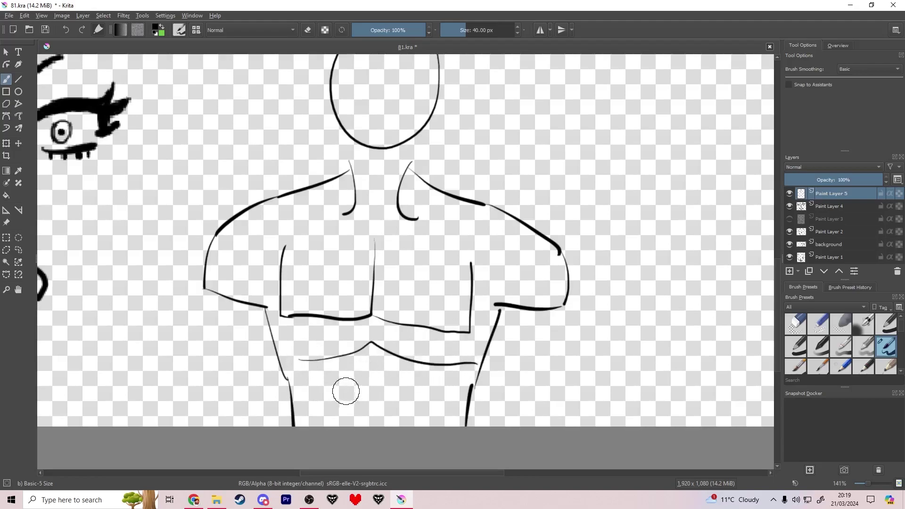
key(ctrl+z)
drag(345, 375, 302, 404)
drag(400, 376, 454, 416)
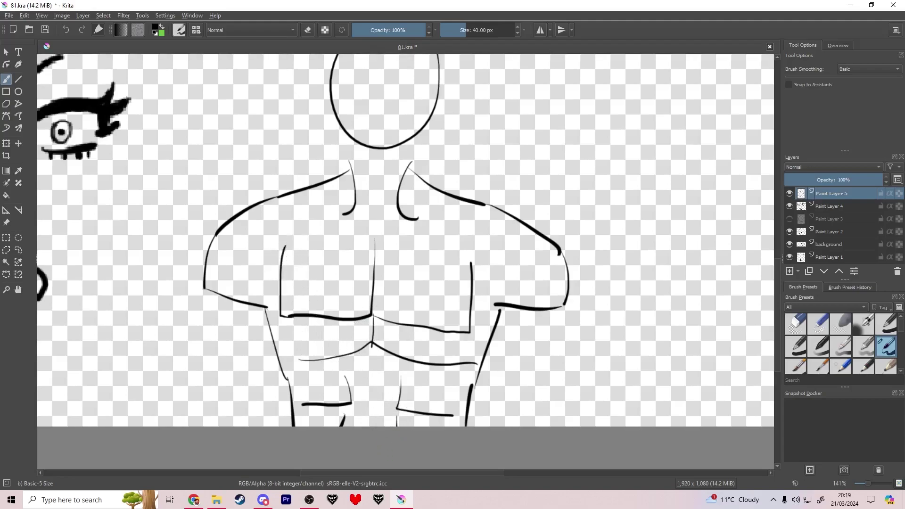
Step: Add throat lines between the neck curves and short angled collarbone marks on both sides
scroll(277, 267, down, 4)
scroll(208, 238, up, 4)
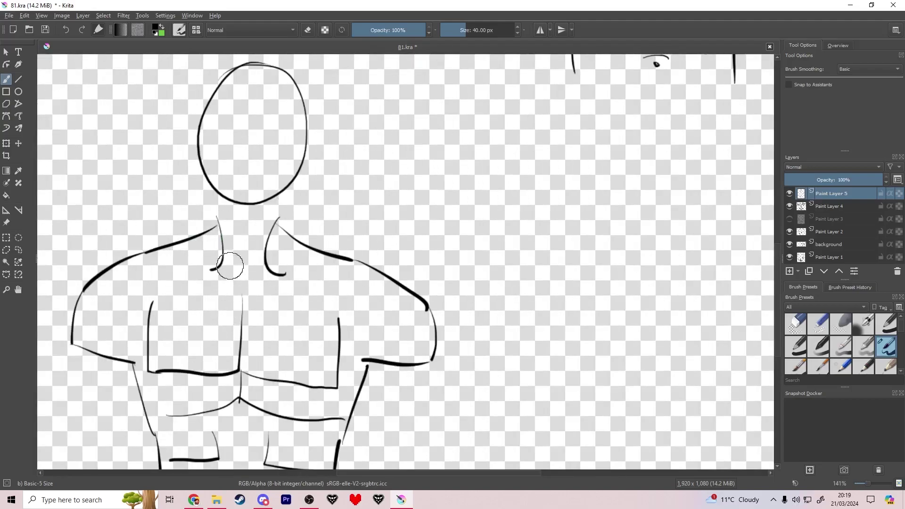
key(ctrl+z)
mouse_move(234, 235)
mouse_down()
mouse_move(254, 263)
mouse_move(258, 242)
mouse_move(187, 274)
mouse_up()
key(ctrl+z)
drag(283, 253, 301, 285)
drag(230, 277, 191, 280)
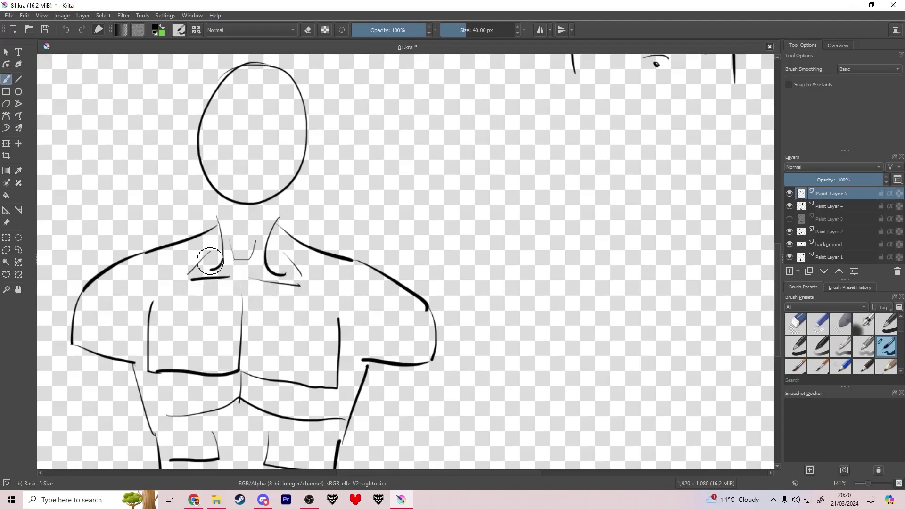
Step: Draw two curved neck lines for another figure in the empty area right of the torso with the oval head
scroll(412, 321, down, 3)
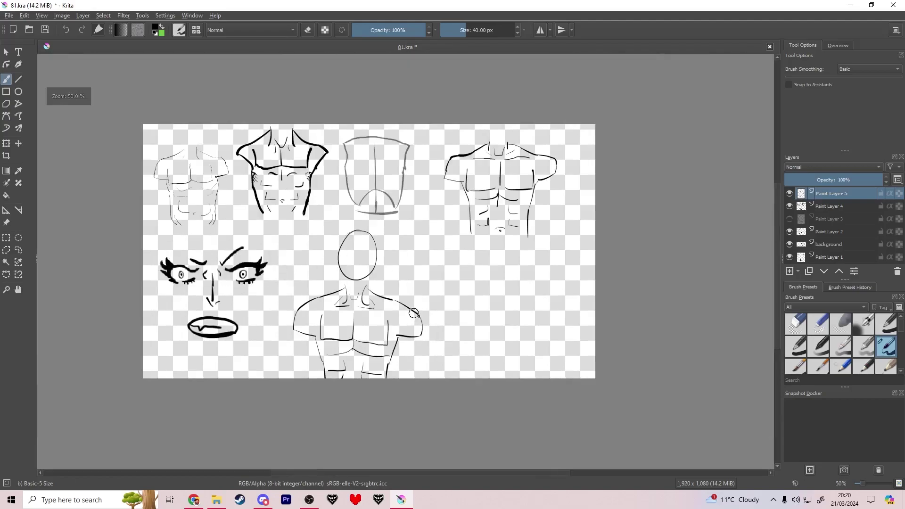
drag(492, 290, 348, 277)
scroll(348, 276, up, 2)
scroll(352, 273, up, 1)
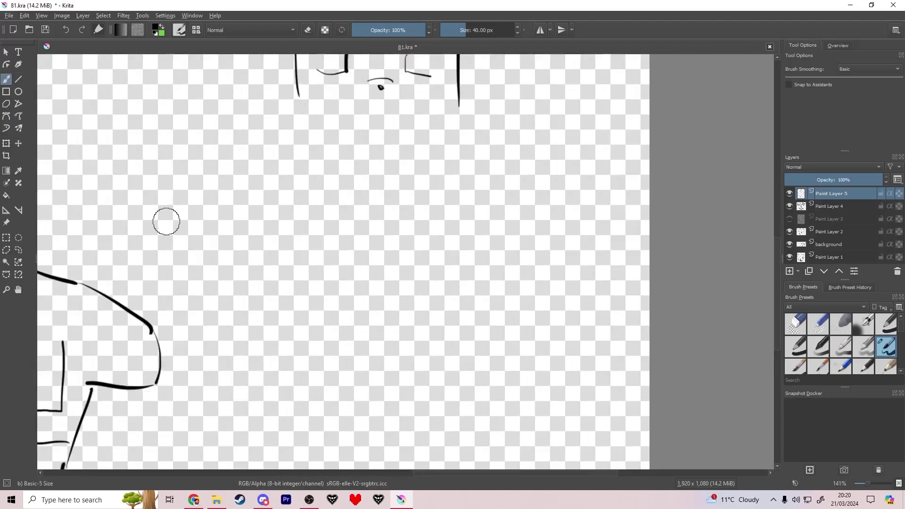
drag(270, 197, 268, 270)
drag(197, 198, 169, 268)
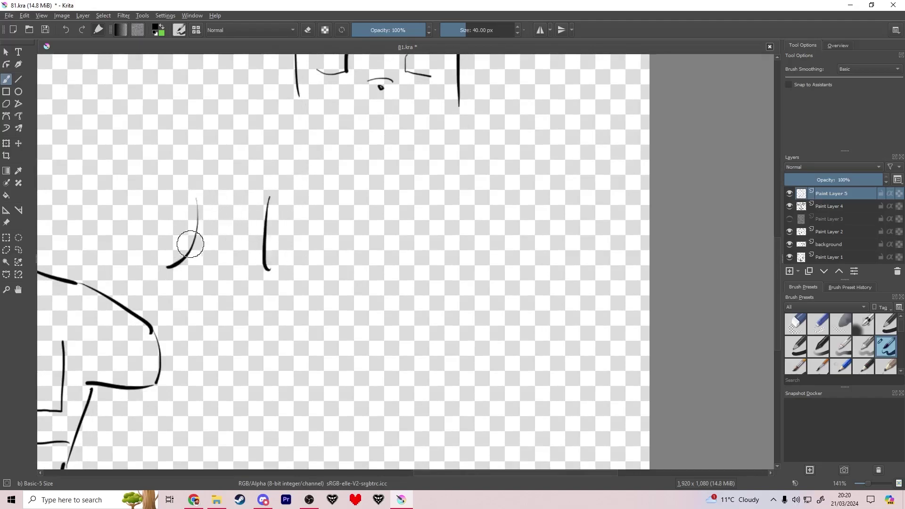
key(ctrl+z)
key(ctrl+z)
drag(269, 194, 284, 272)
key(ctrl+z)
drag(190, 189, 169, 267)
Step: Draw the new figure's sloping shoulder line, rounded deltoid and outer upper-arm edge down to the elbow crease
mouse_move(273, 207)
mouse_down()
mouse_move(366, 240)
mouse_move(428, 301)
mouse_move(449, 365)
mouse_up()
key(ctrl+z)
key(ctrl+z)
mouse_move(432, 305)
mouse_down()
mouse_move(465, 413)
mouse_move(398, 319)
mouse_up()
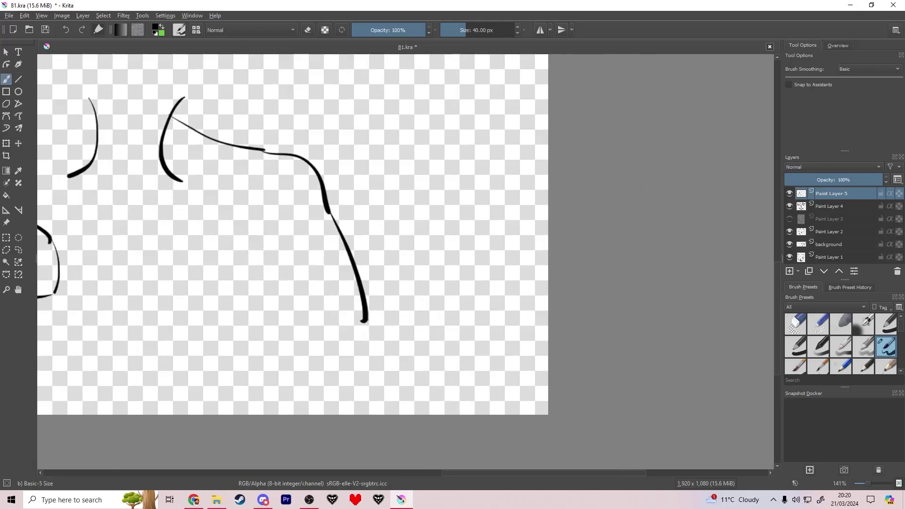
Step: Draw the raised forearm and underside of the bent arm, plus a squared chest outline and a torso side line
key(ctrl+z)
mouse_move(416, 277)
mouse_down()
mouse_move(458, 238)
mouse_move(433, 366)
mouse_move(357, 402)
mouse_move(281, 316)
mouse_move(264, 257)
mouse_move(267, 284)
mouse_up()
key(e)
key(e)
mouse_move(287, 318)
mouse_down()
mouse_move(304, 344)
mouse_move(267, 250)
mouse_up()
mouse_move(140, 218)
mouse_down()
mouse_move(250, 310)
mouse_move(258, 232)
mouse_up()
drag(274, 283, 263, 415)
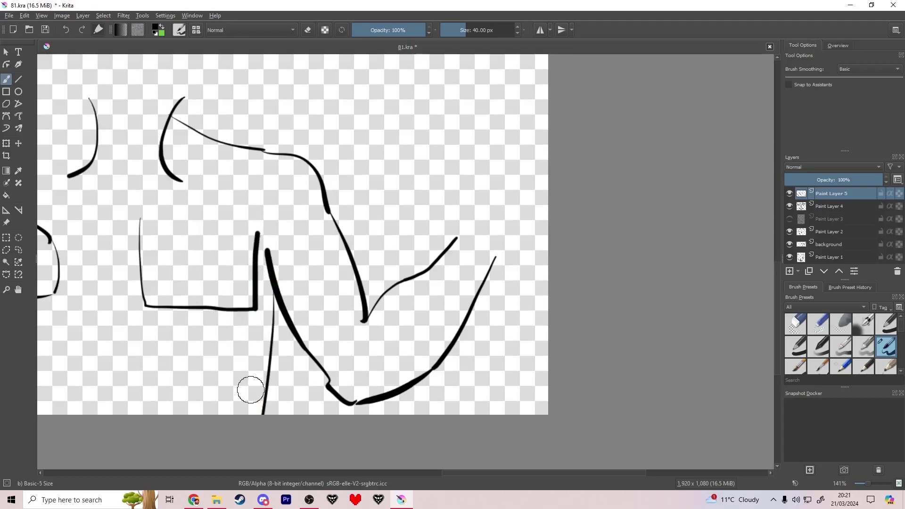
Step: Activate Transform on the layer holding the two new figures and save the drawing
scroll(254, 364, down, 8)
key(ctrl+t)
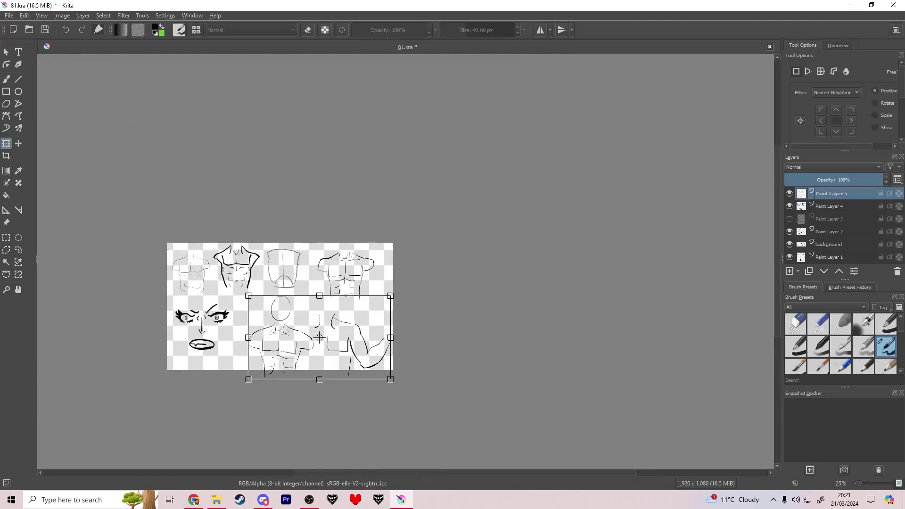
scroll(270, 360, up, 5)
key(ctrl+s)
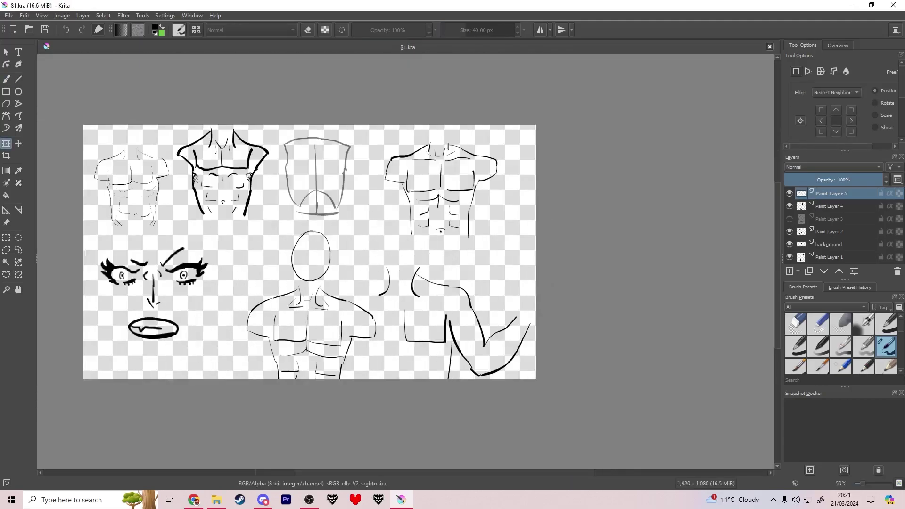